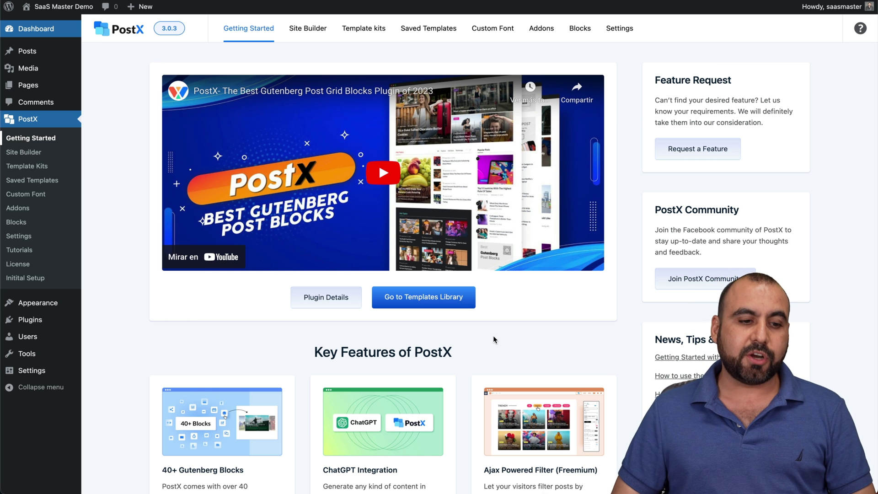
Start the PostX initial setup, set the website type to Agency and enter SaaS Master Demo as the website name.
click(28, 278)
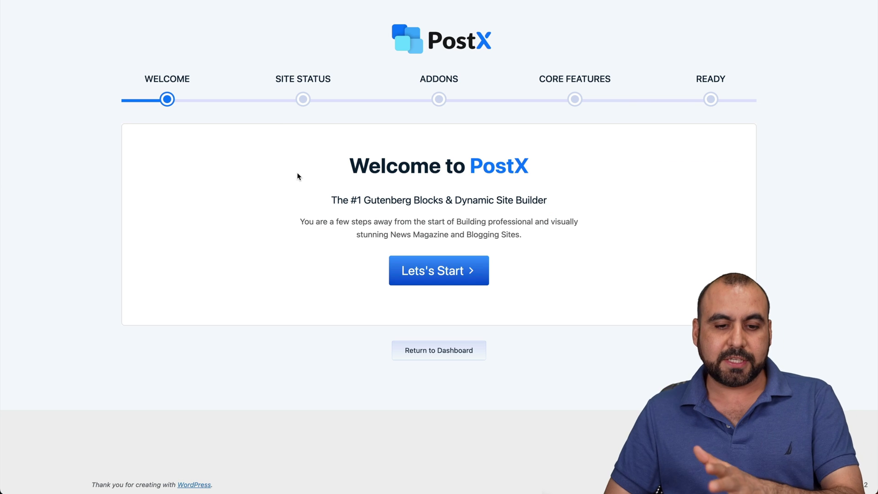
click(427, 269)
click(200, 234)
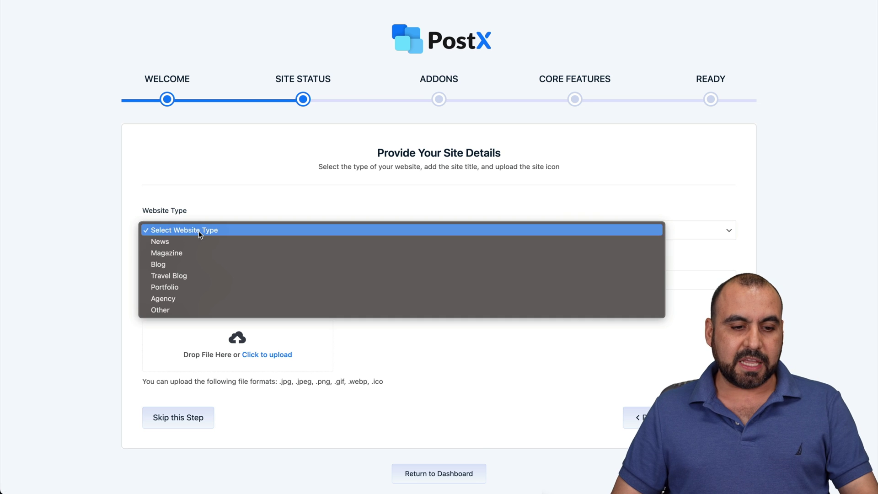
click(193, 299)
click(166, 280)
text(SaaS Master Demo)
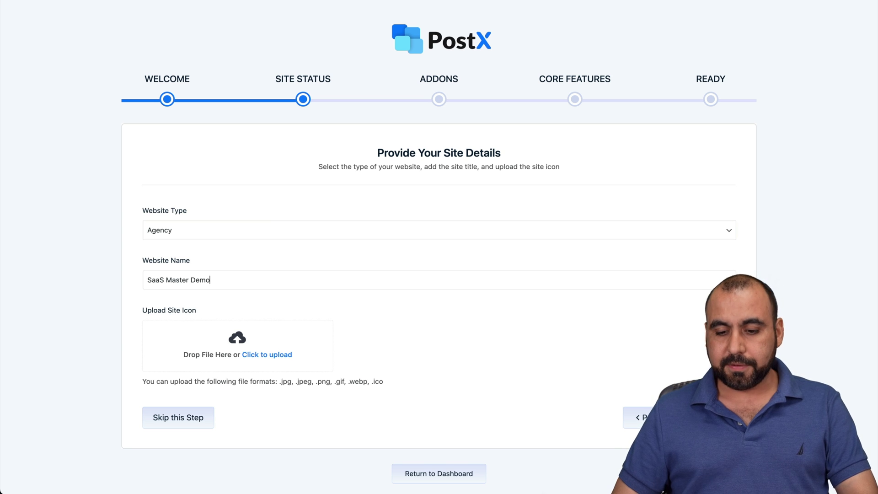
Show the full addon list in the setup wizard and review the general and integration addons.
scroll(579, 399, down, 2)
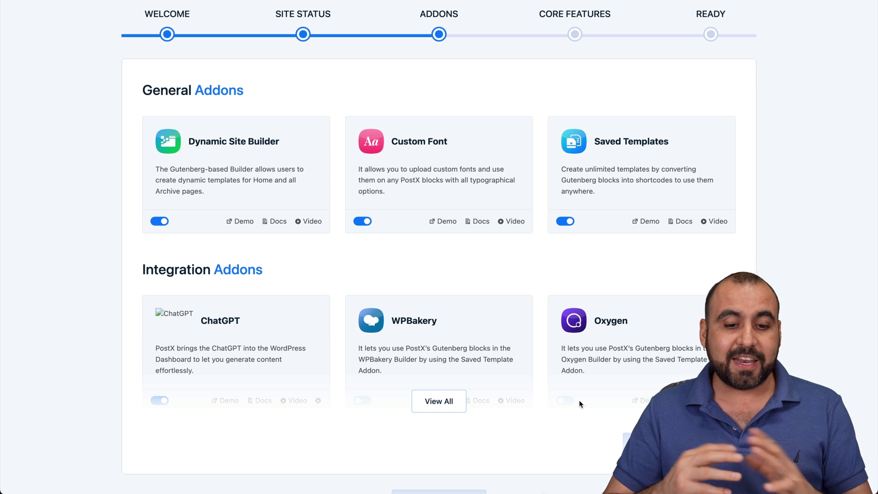
click(439, 401)
scroll(473, 331, up, 2)
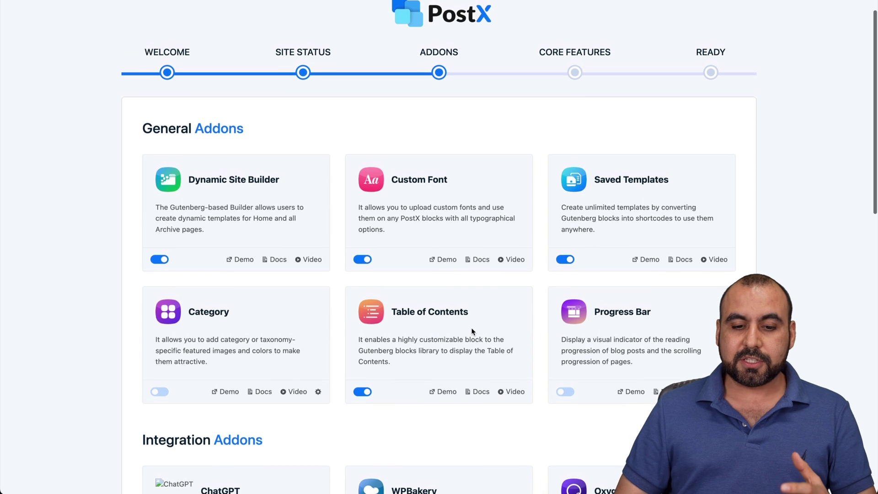
scroll(473, 331, down, 2)
scroll(472, 331, down, 1)
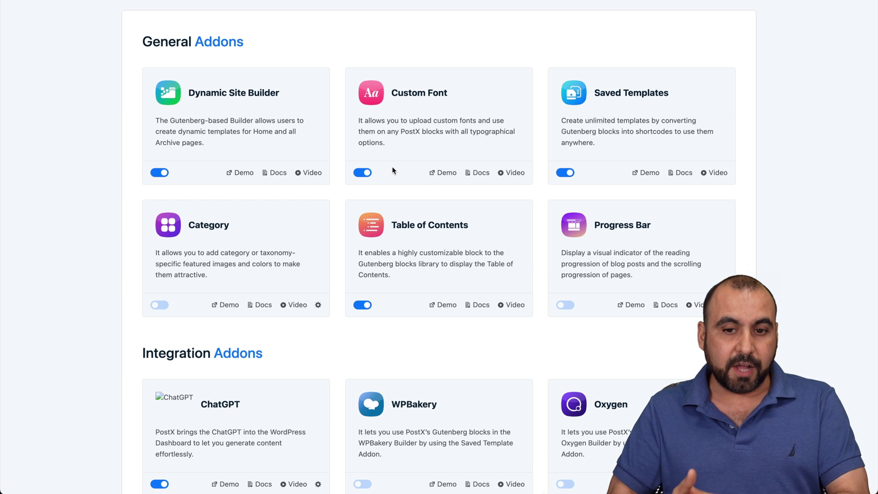
scroll(588, 189, down, 3)
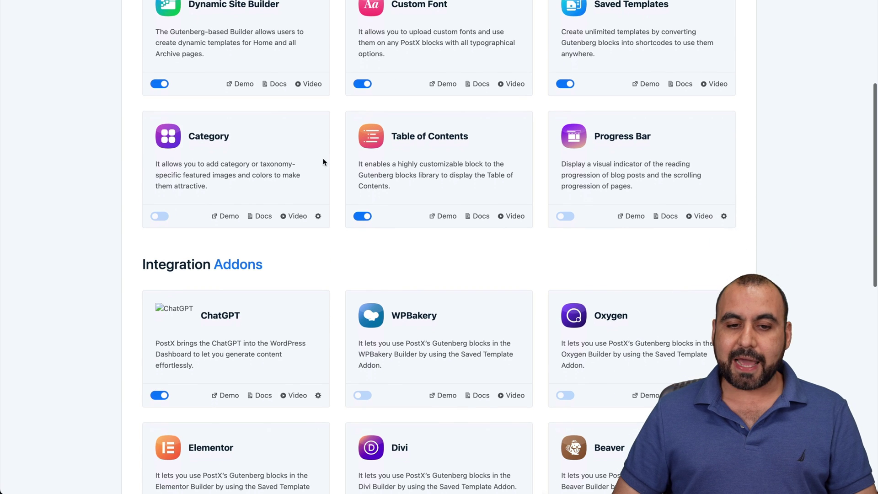
scroll(547, 194, down, 6)
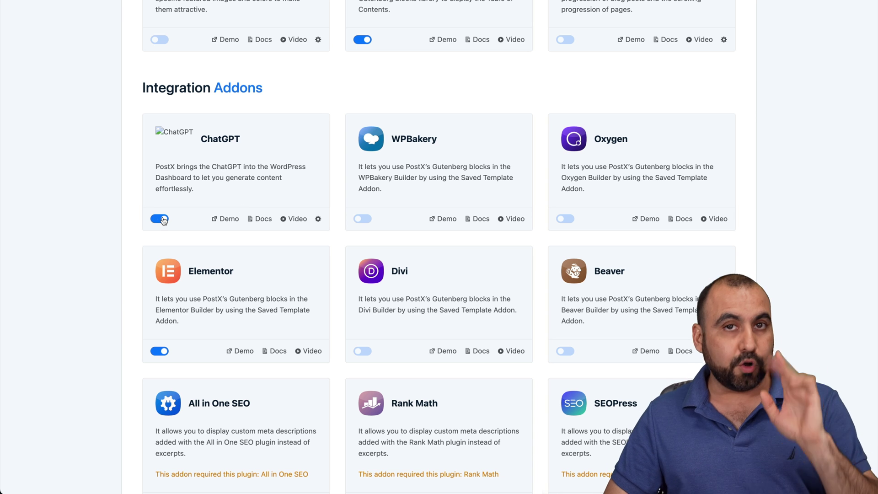
Check the ChatGPT addon's settings and its available OpenAI models without changing them, and close the settings.
click(319, 220)
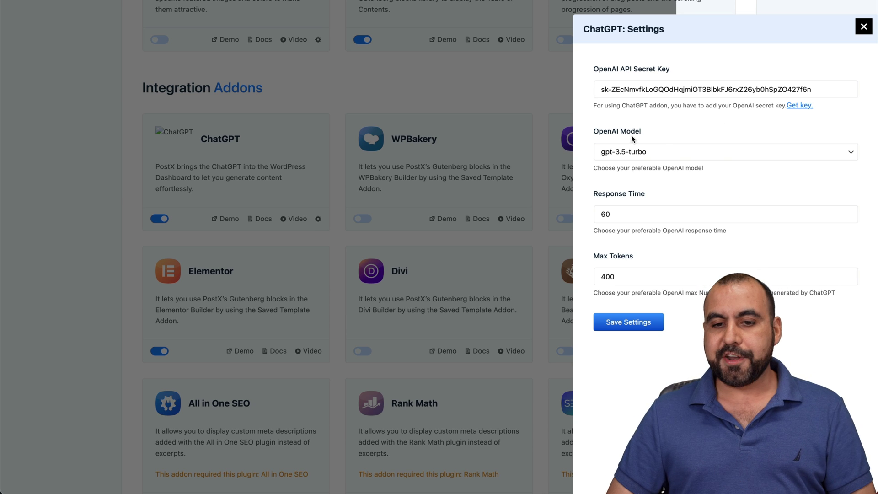
click(626, 154)
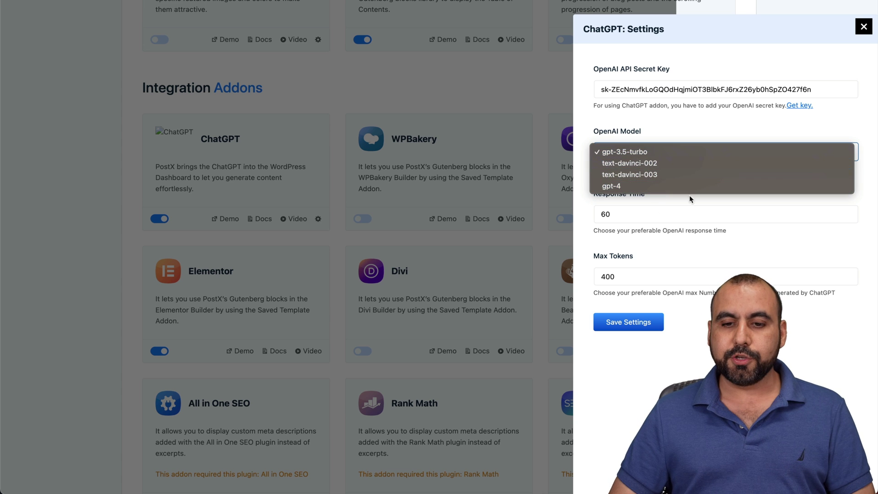
click(675, 247)
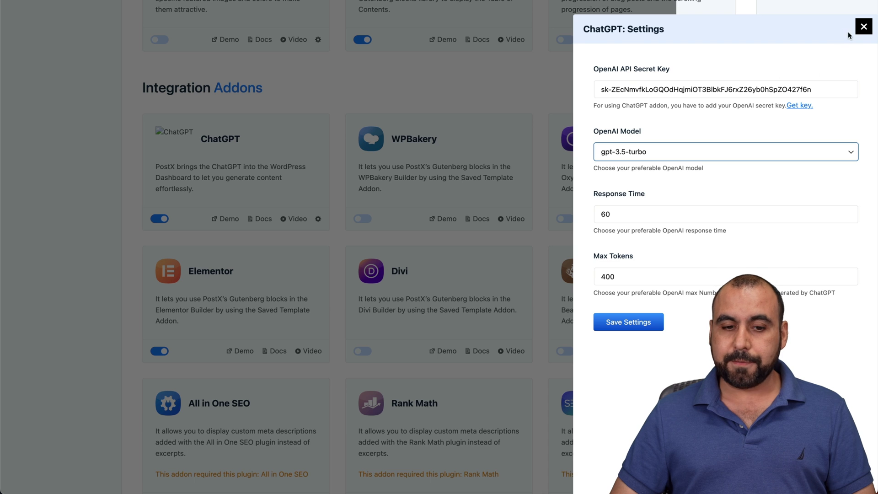
click(863, 27)
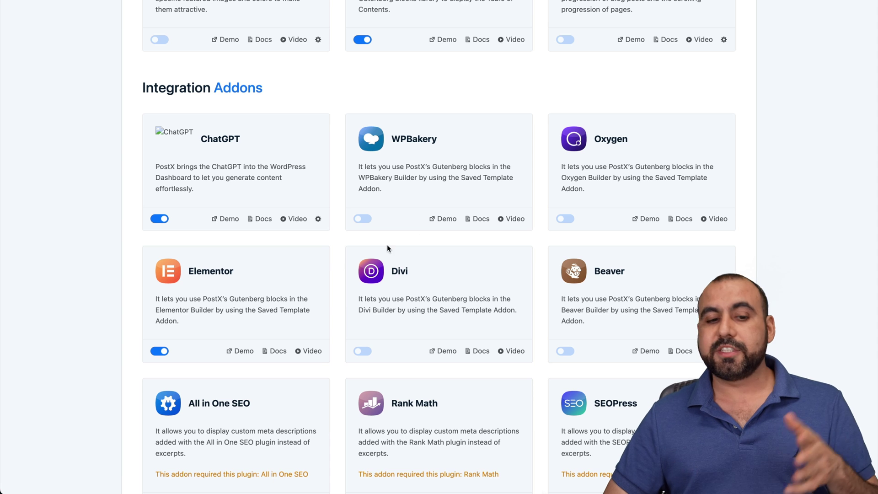
Disable the Elementor integration addon.
scroll(412, 233, down, 3)
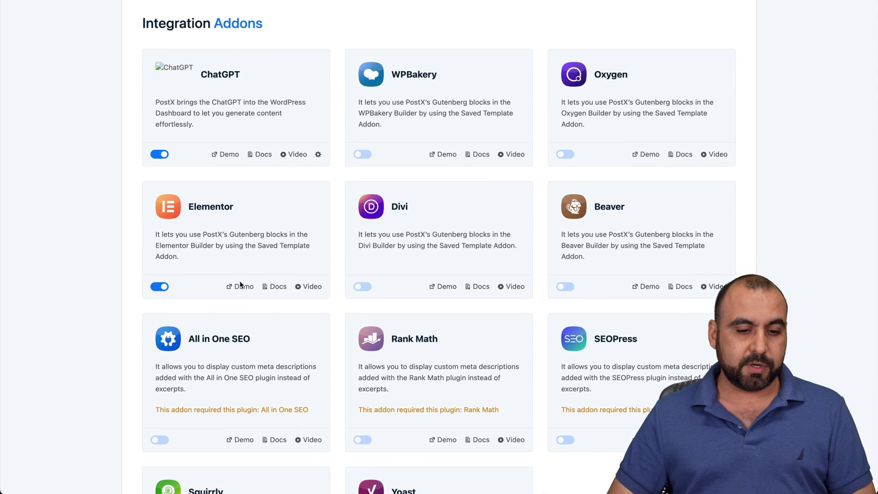
click(156, 288)
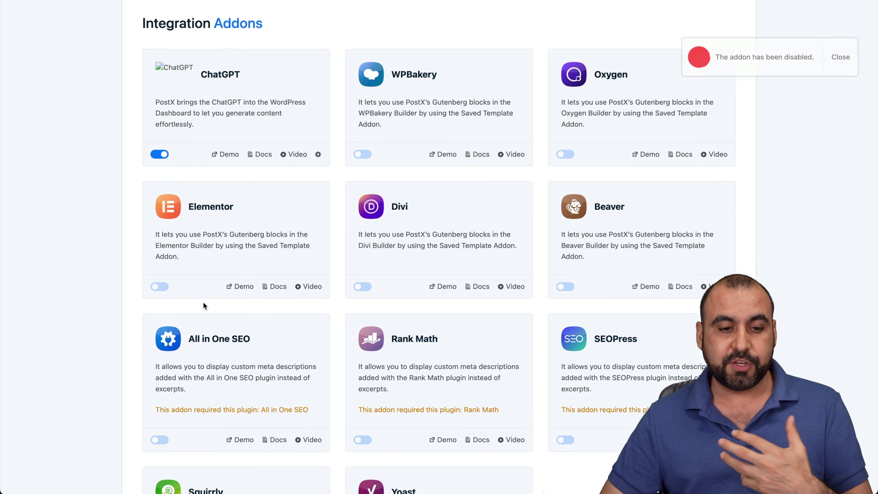
click(829, 68)
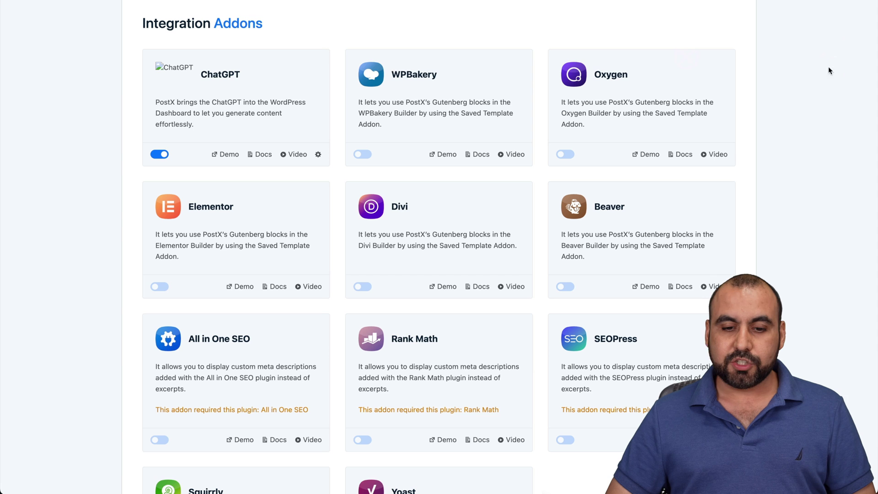
Continue past the addons and core features and complete the PostX setup wizard.
scroll(553, 321, down, 6)
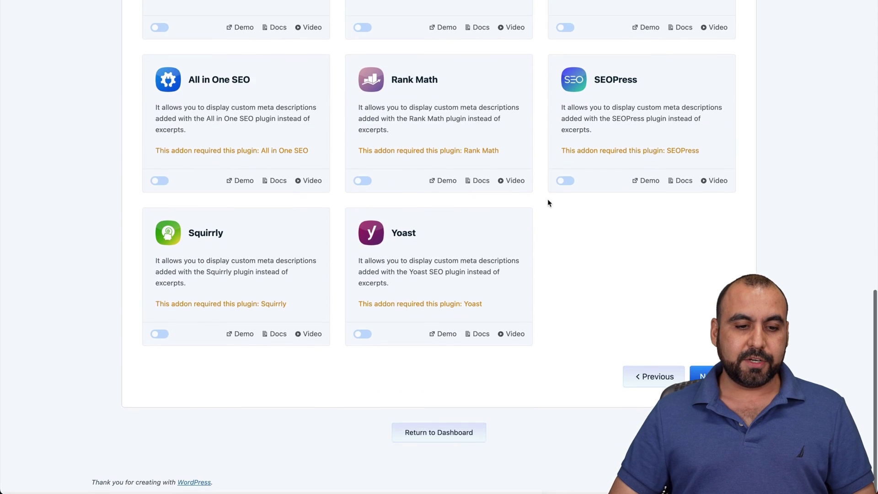
click(704, 379)
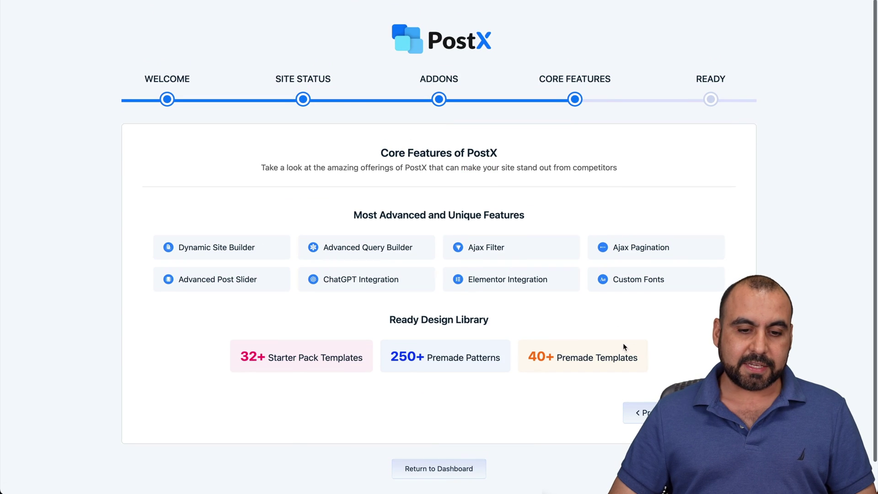
click(699, 412)
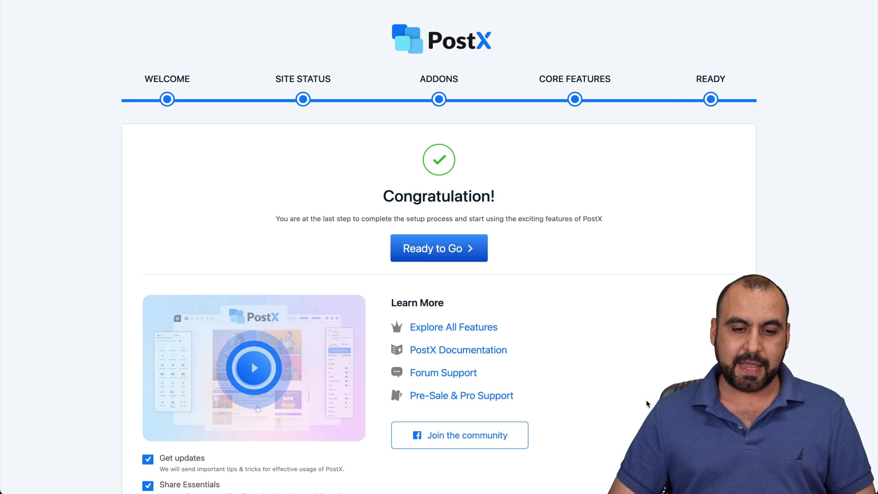
click(467, 258)
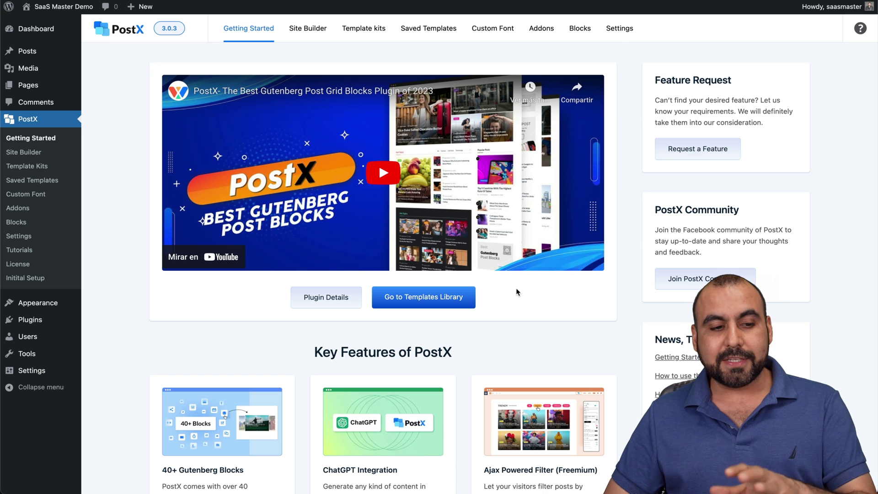
Create a new front page template in the Site Builder by importing the premade Personal Blog design.
click(42, 153)
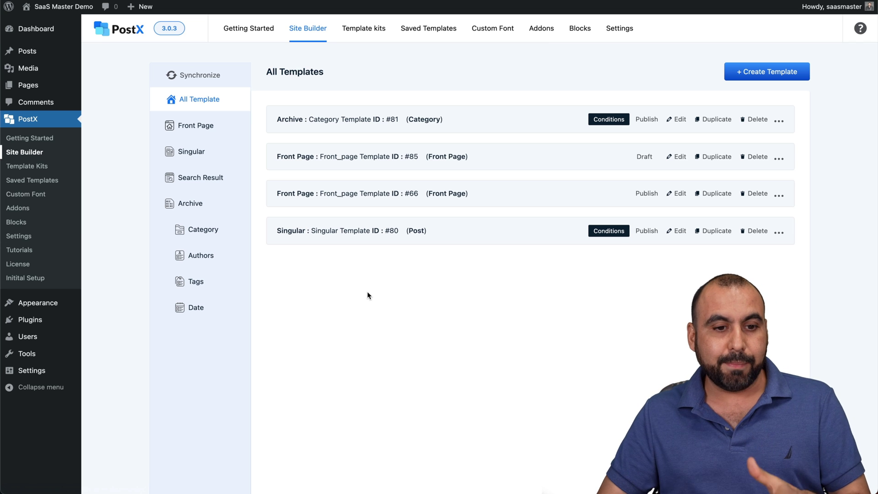
click(204, 126)
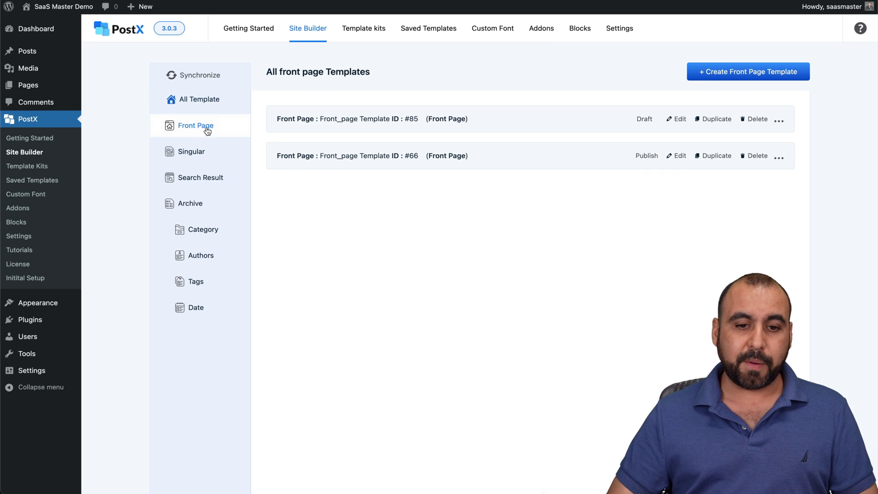
click(755, 74)
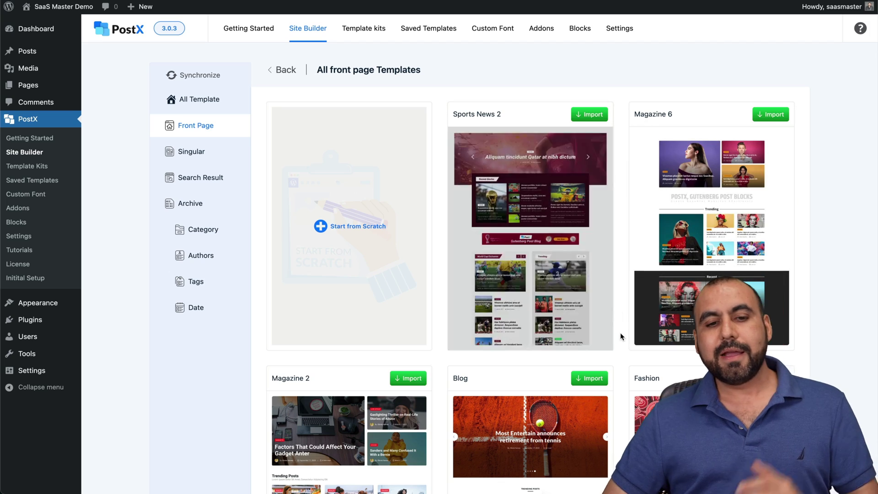
scroll(620, 349, down, 12)
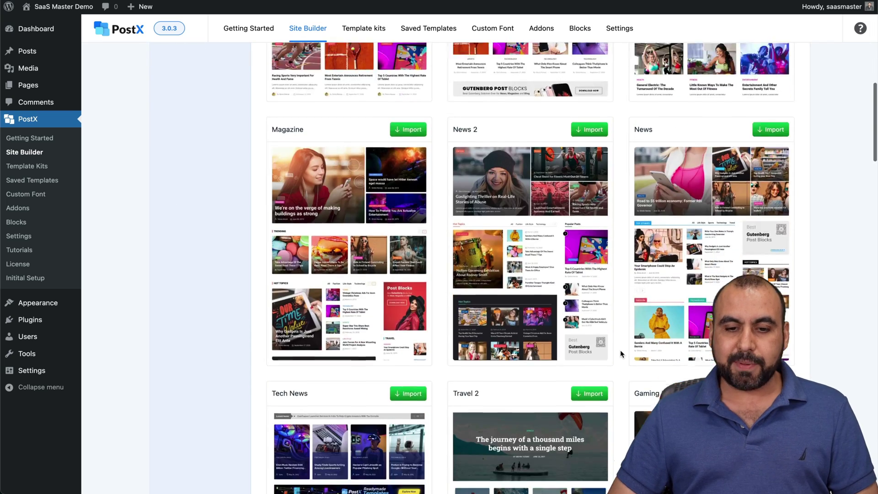
scroll(620, 350, down, 5)
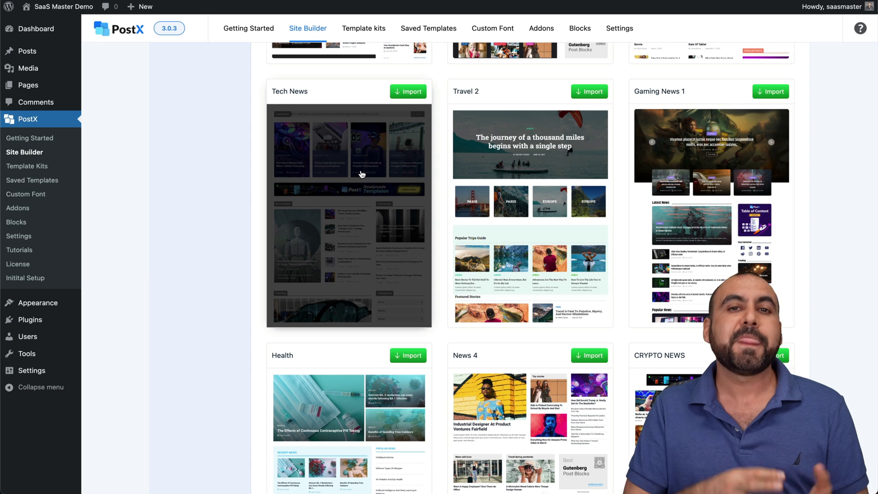
scroll(362, 174, down, 6)
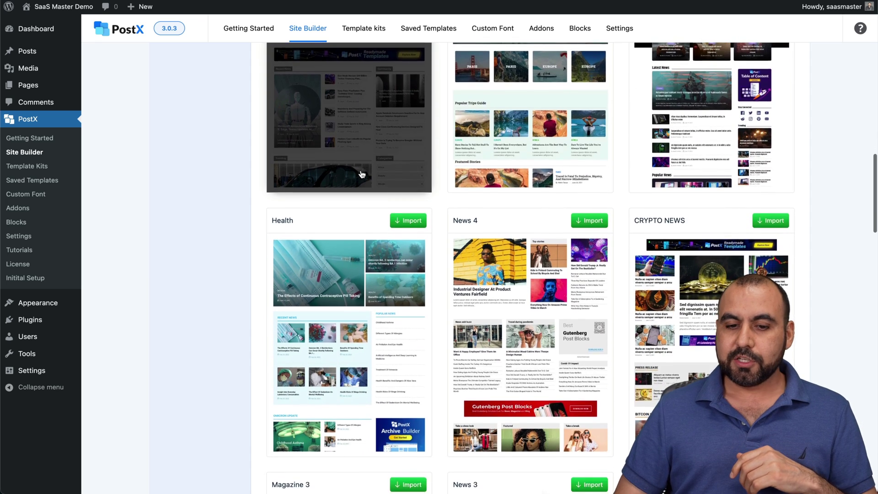
scroll(361, 174, down, 5)
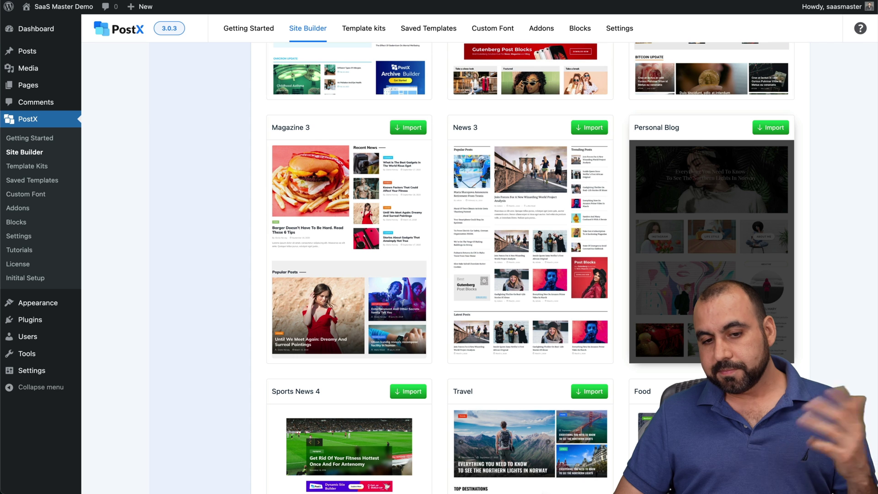
click(772, 130)
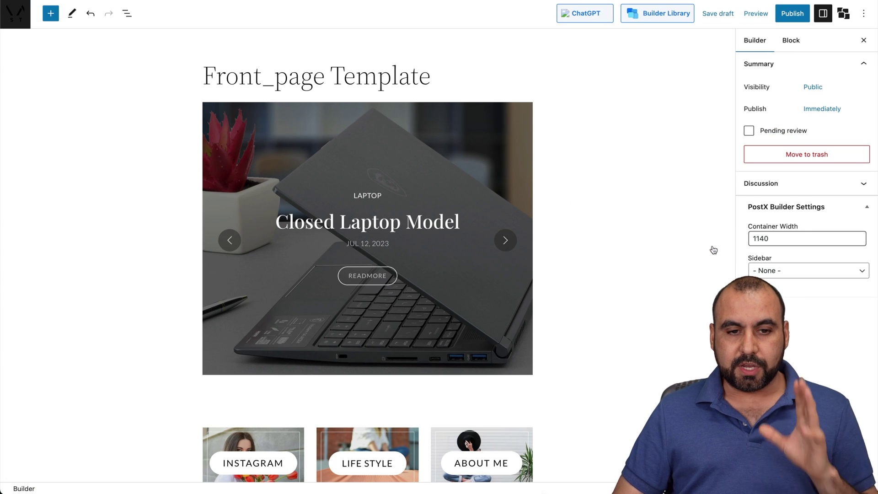
Inspect the block settings of the Life Style image in the imported template, including its link options, and deselect it.
scroll(713, 250, down, 5)
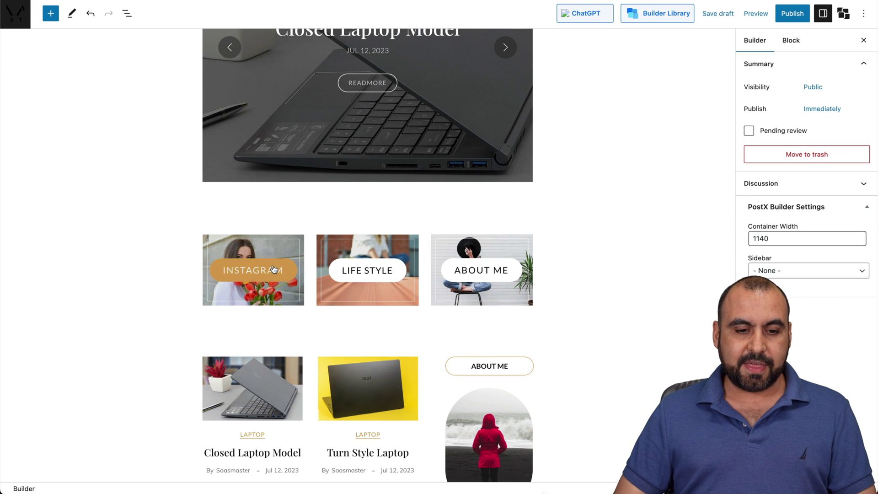
click(368, 274)
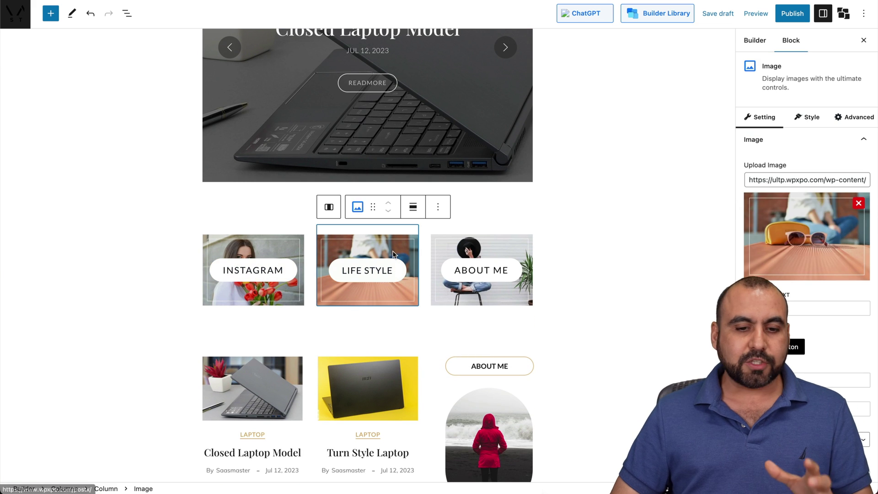
click(488, 255)
click(362, 235)
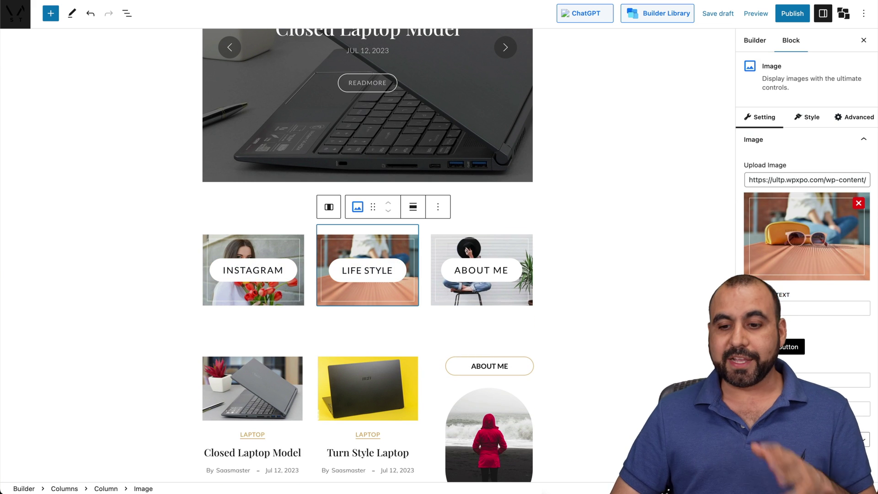
scroll(818, 368, down, 3)
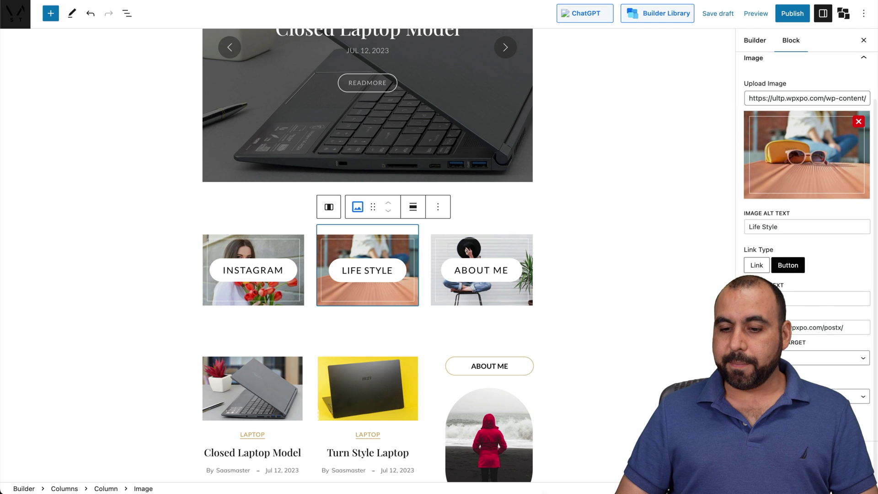
click(643, 285)
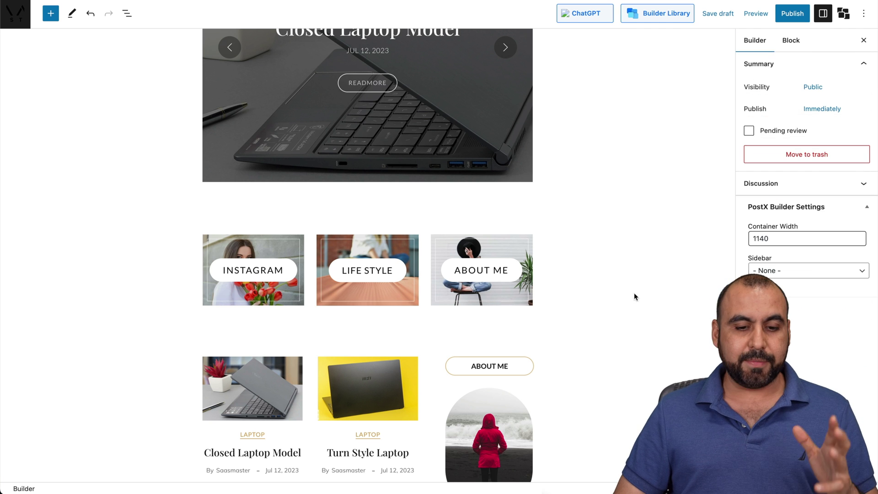
Review the rest of the imported front page layout, including the post grid, About Me section and social links.
scroll(577, 347, down, 15)
scroll(577, 346, up, 10)
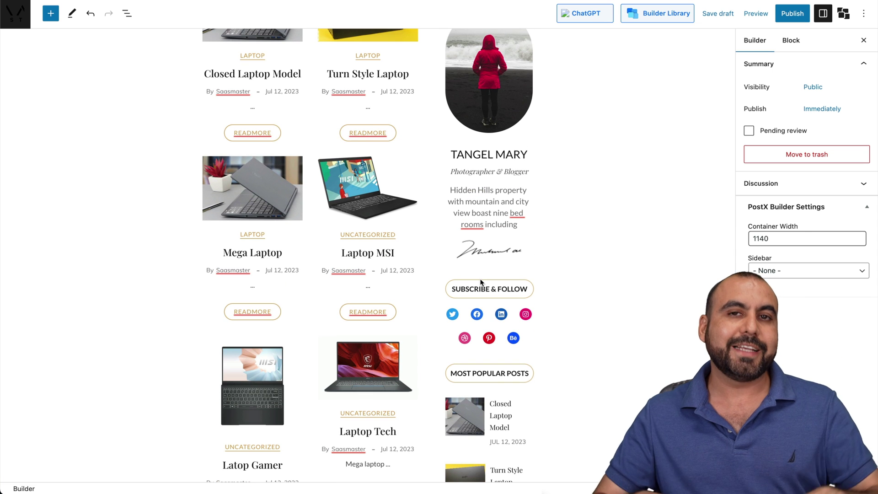
scroll(480, 282, up, 1)
scroll(480, 282, up, 5)
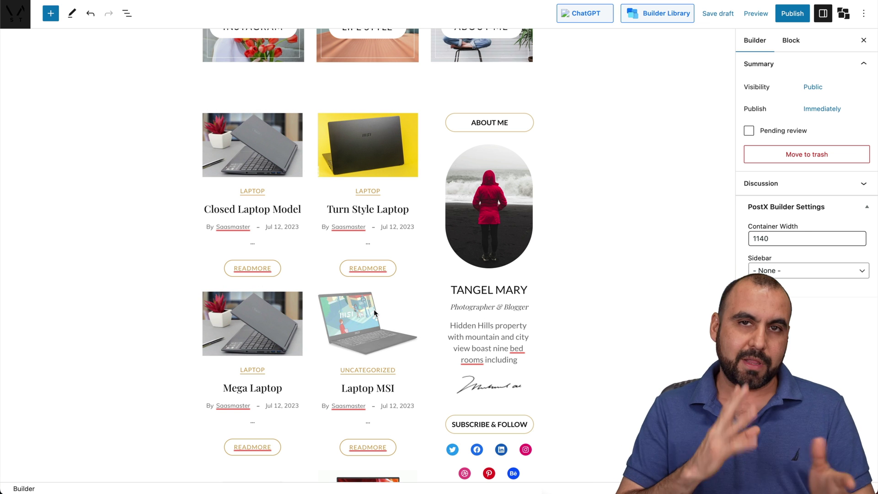
scroll(374, 313, up, 10)
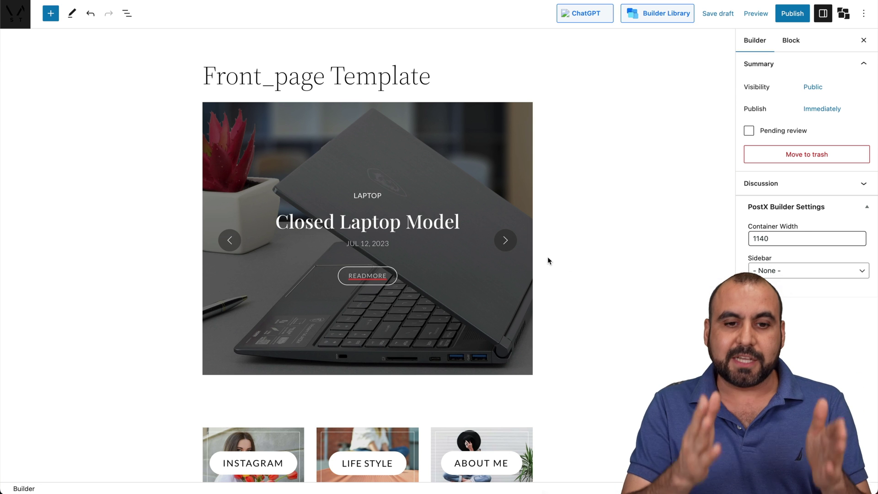
Try the Full Screen and Custom Size editor widths in the PostX settings, and set the width back to Theme Default.
click(844, 14)
click(804, 63)
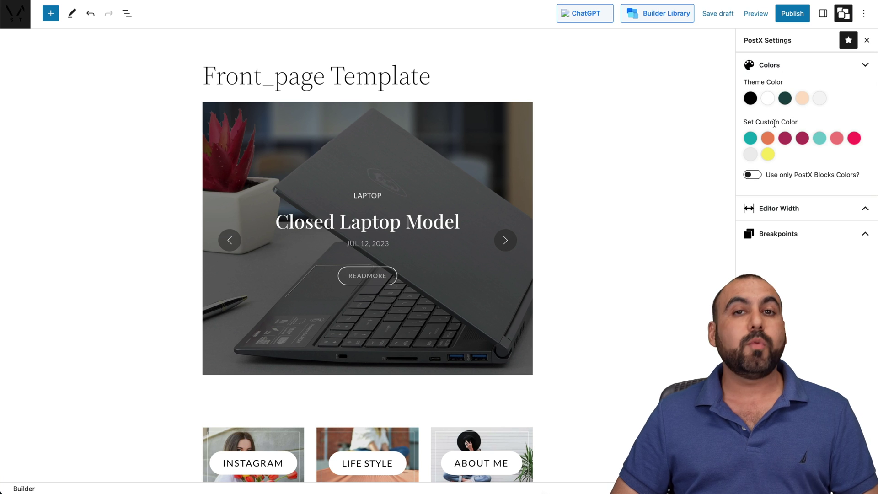
click(781, 209)
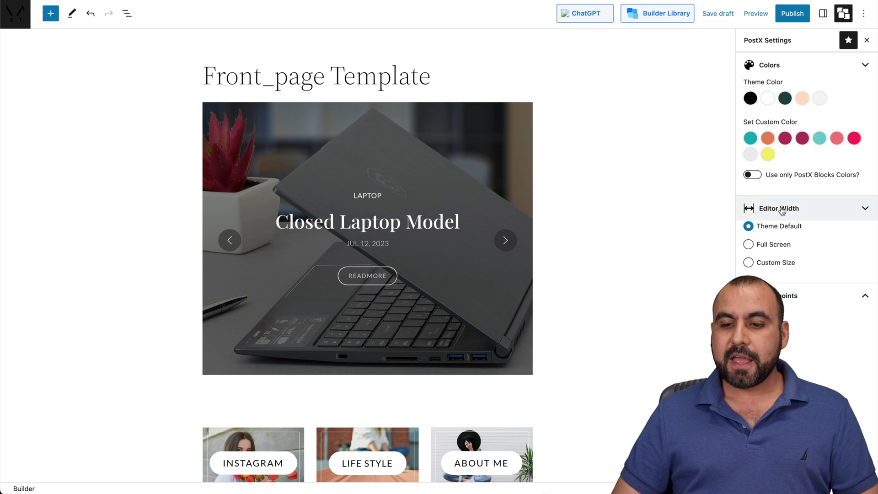
click(786, 251)
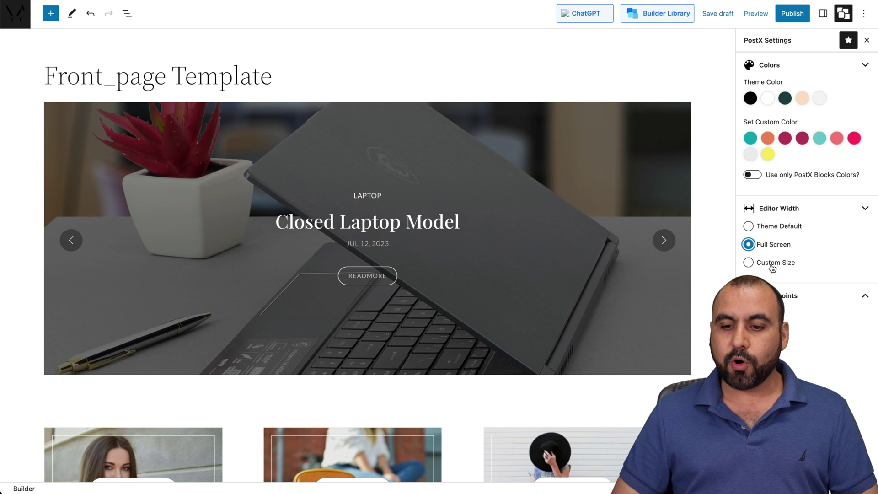
click(773, 266)
click(782, 247)
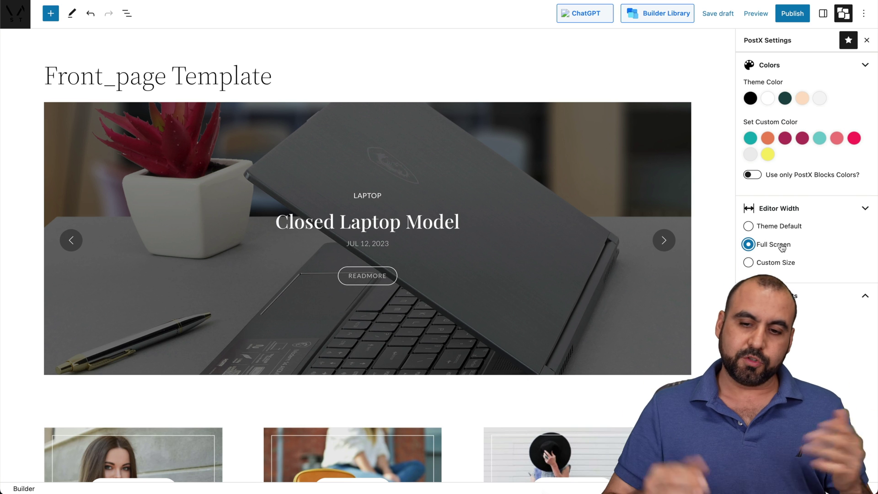
click(788, 227)
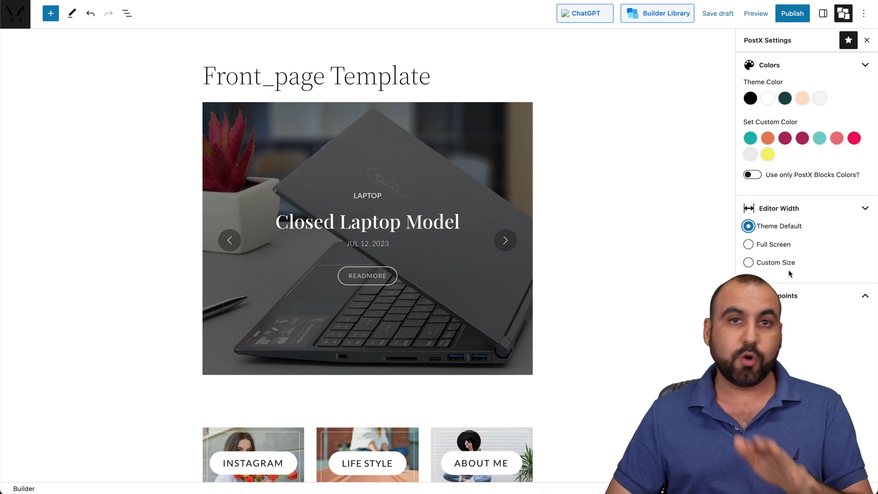
Check the breakpoint widths in the PostX settings and return to the front page template's builder settings.
click(791, 298)
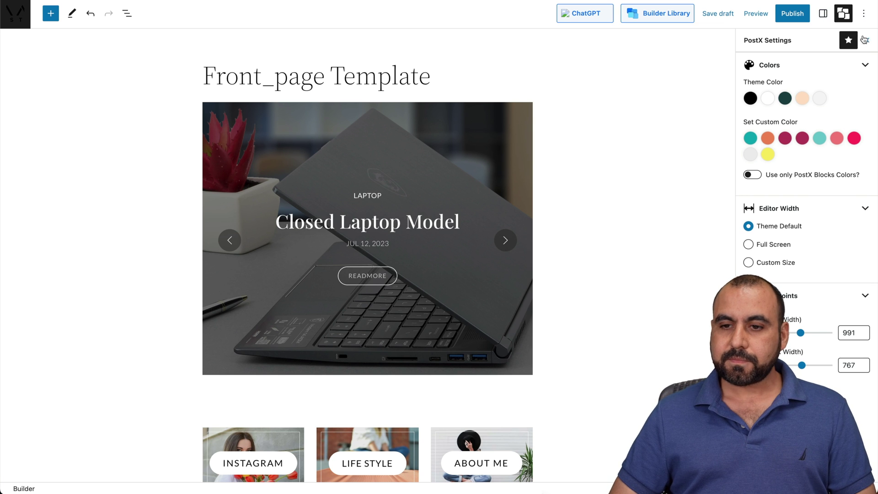
click(822, 14)
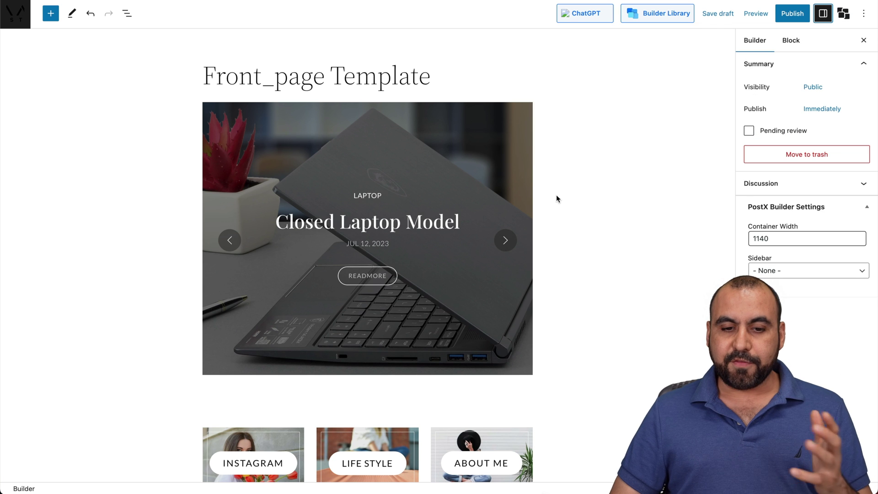
scroll(557, 199, down, 3)
scroll(556, 198, up, 3)
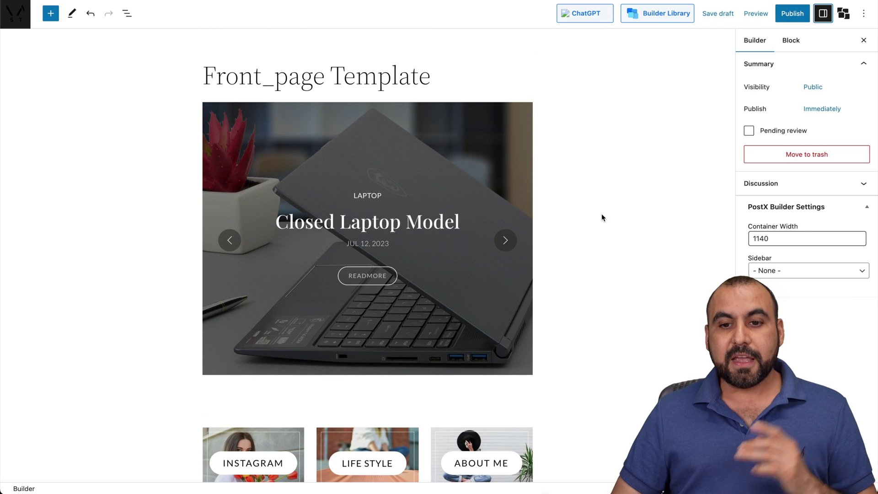
Import the Magazine 6 design from the Builder Library into the front page template and look through its sections.
click(669, 19)
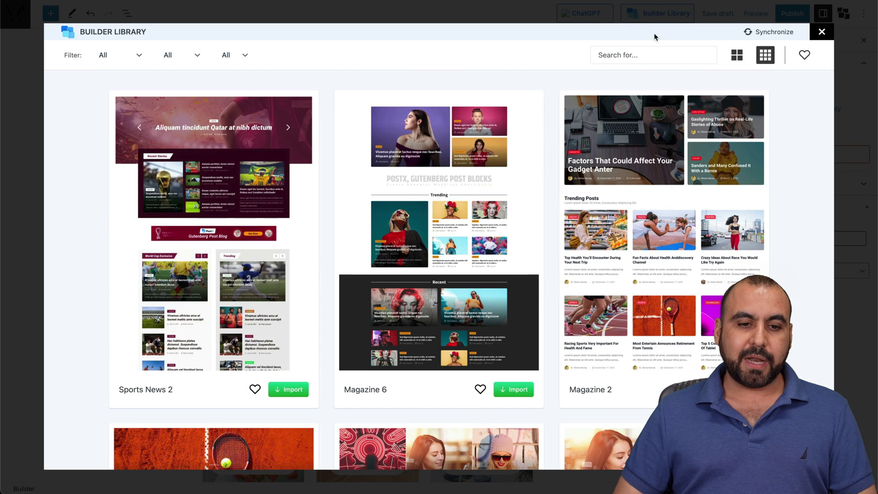
scroll(536, 297, down, 2)
scroll(536, 297, up, 2)
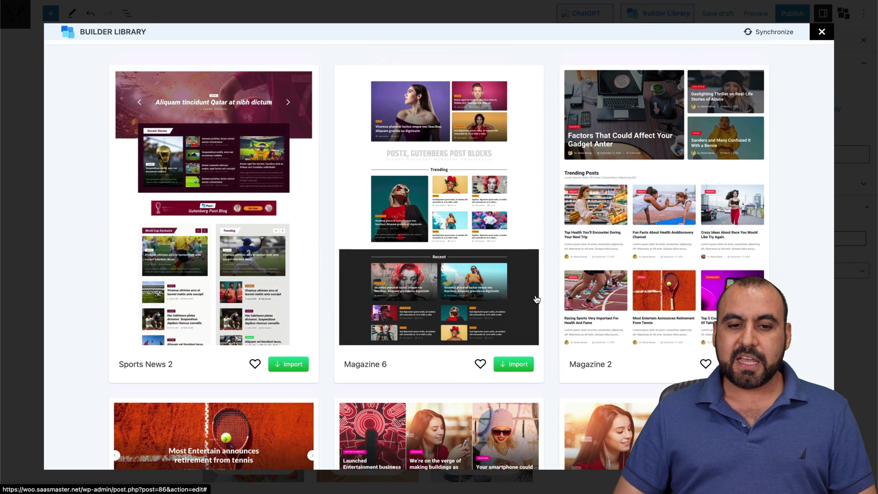
click(510, 366)
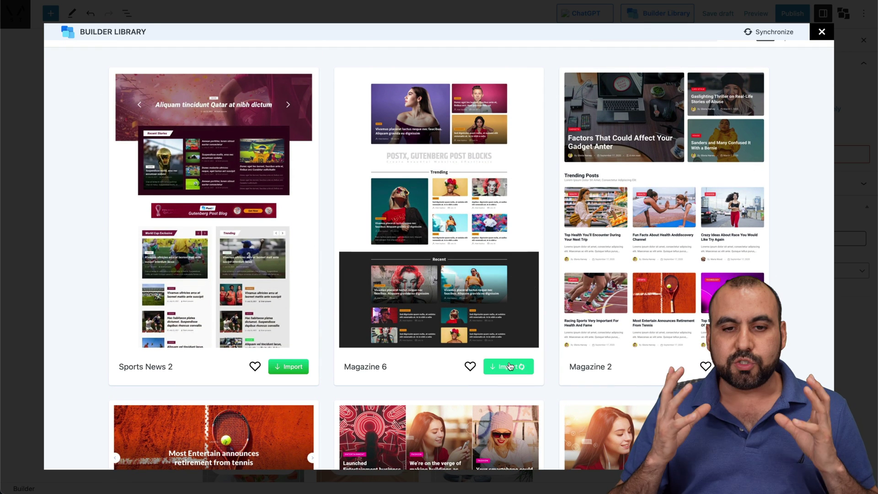
scroll(509, 361, down, 5)
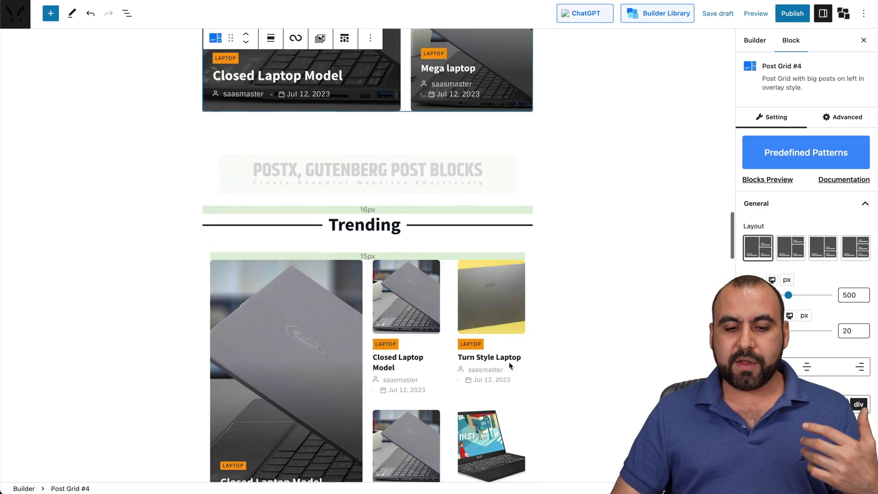
scroll(508, 362, down, 10)
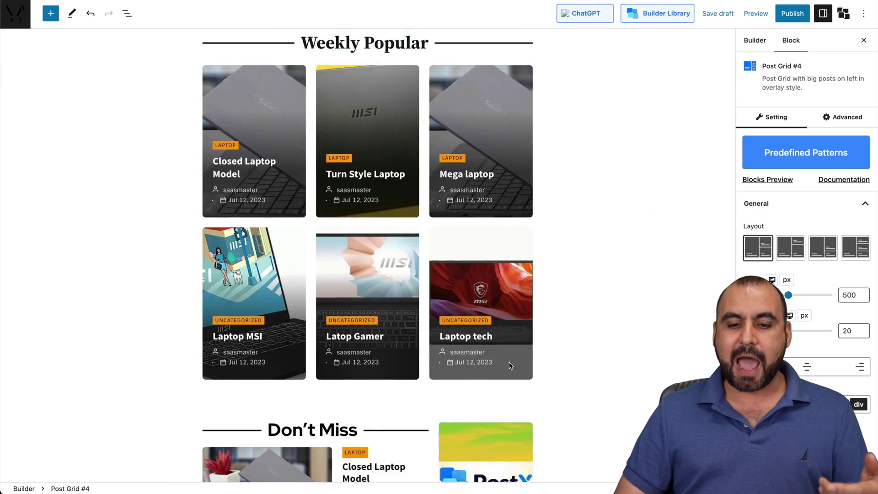
scroll(509, 362, down, 15)
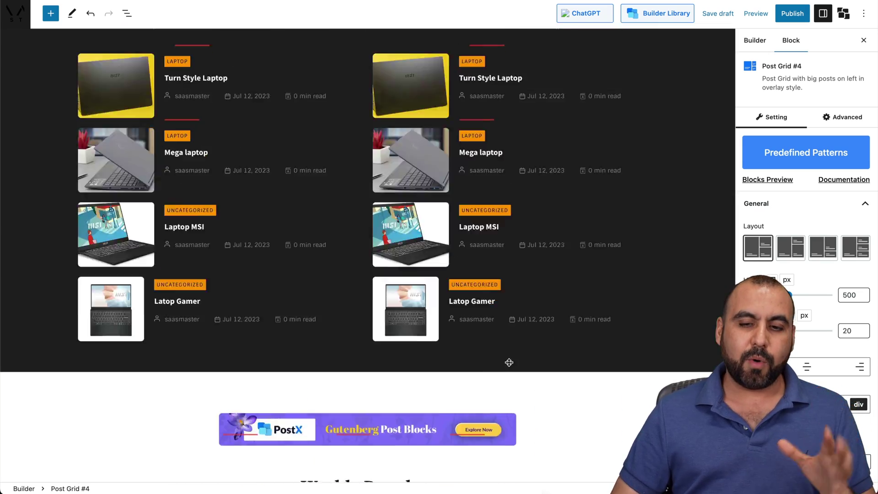
scroll(509, 365, up, 20)
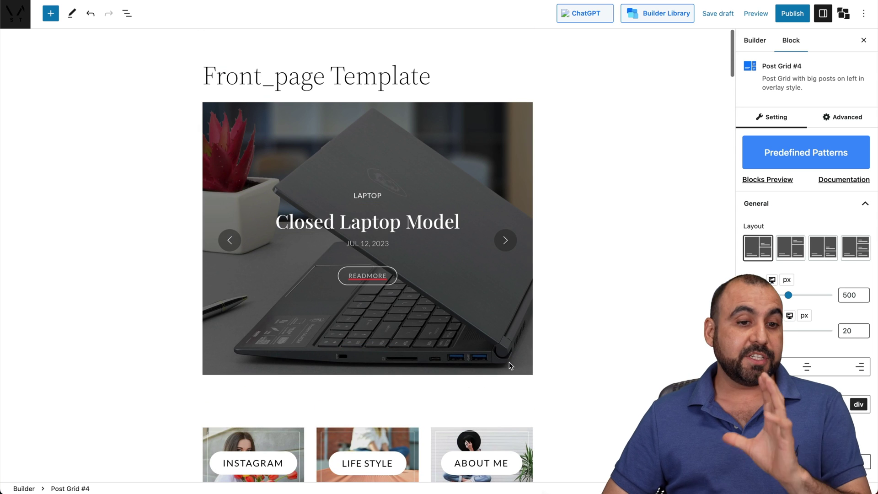
Leave the template editor without saving and show the front page templates in the Site Builder.
click(14, 27)
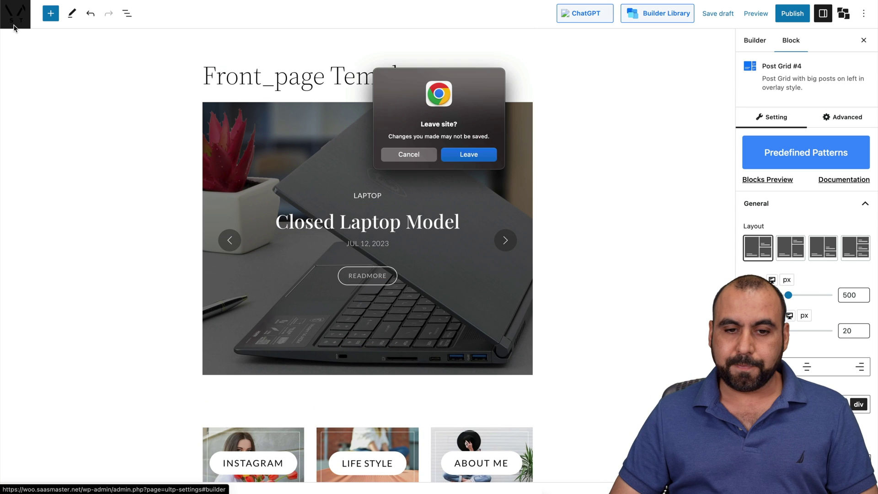
click(451, 152)
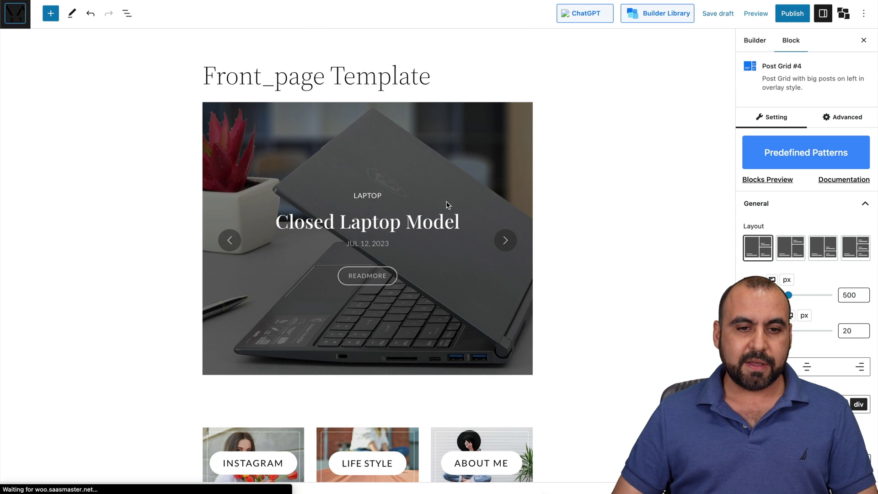
click(225, 125)
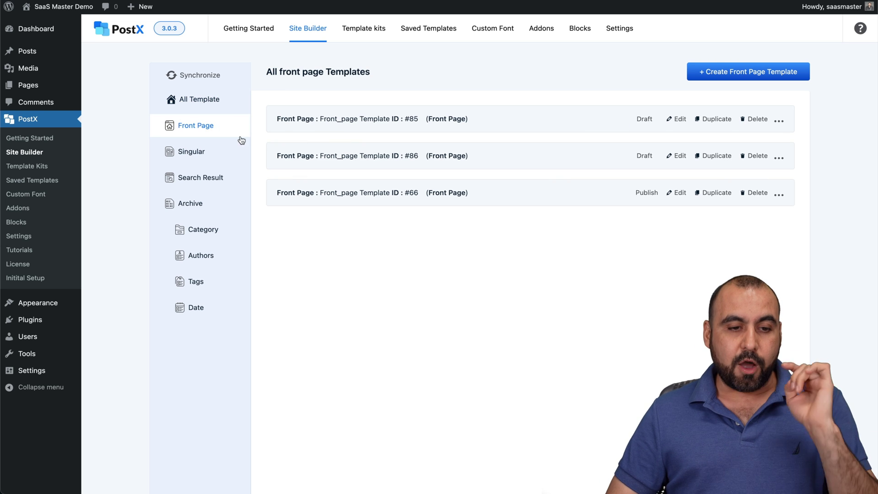
Start creating a singular template and browse the premade single post designs.
click(212, 151)
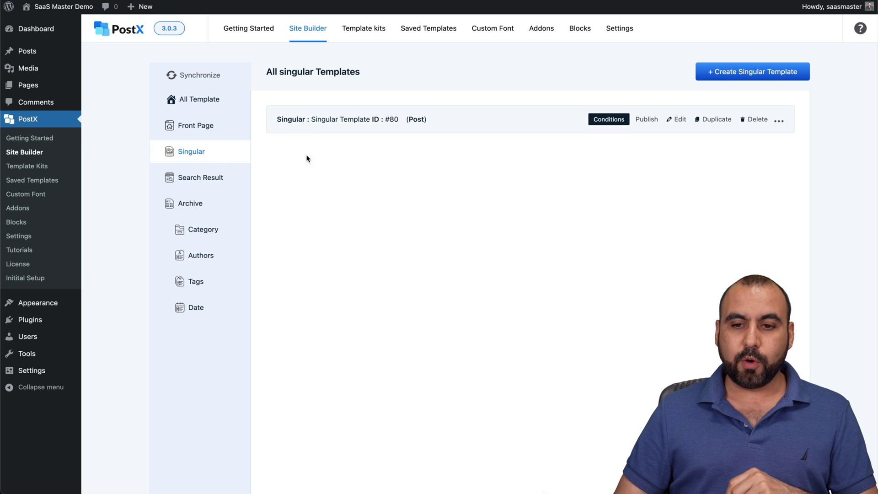
click(732, 74)
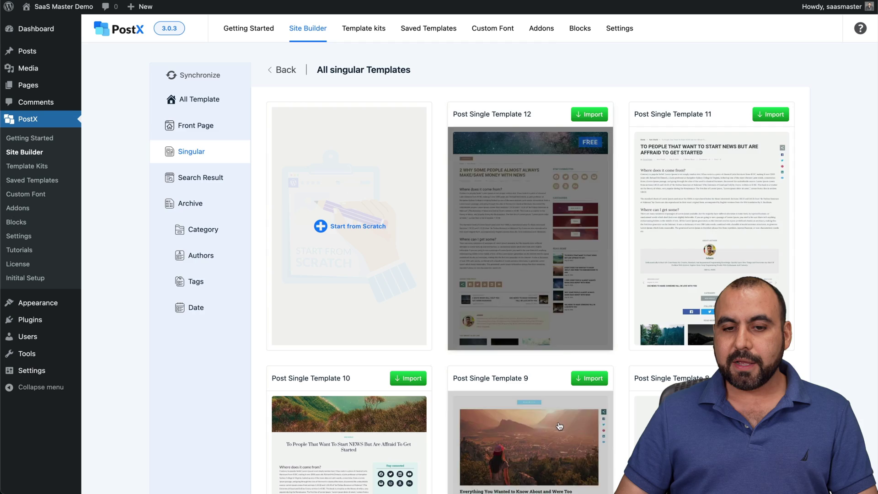
scroll(813, 303, down, 5)
scroll(813, 302, down, 10)
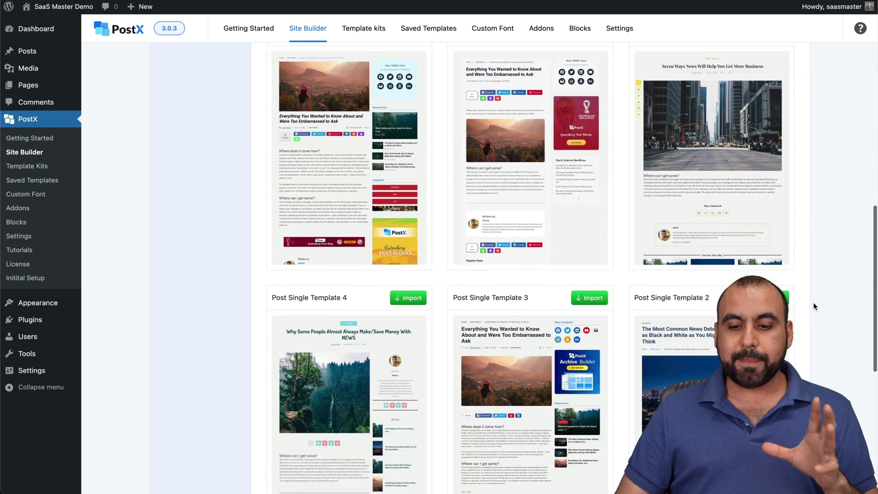
scroll(813, 303, up, 10)
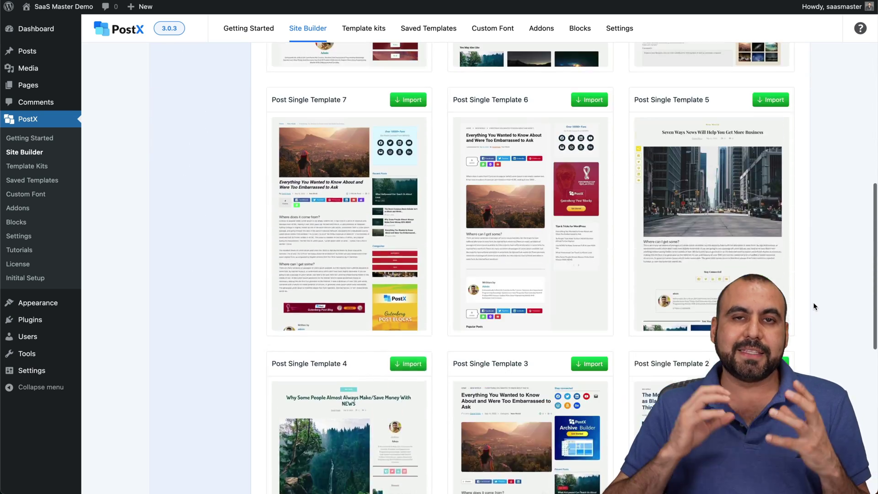
scroll(813, 302, up, 8)
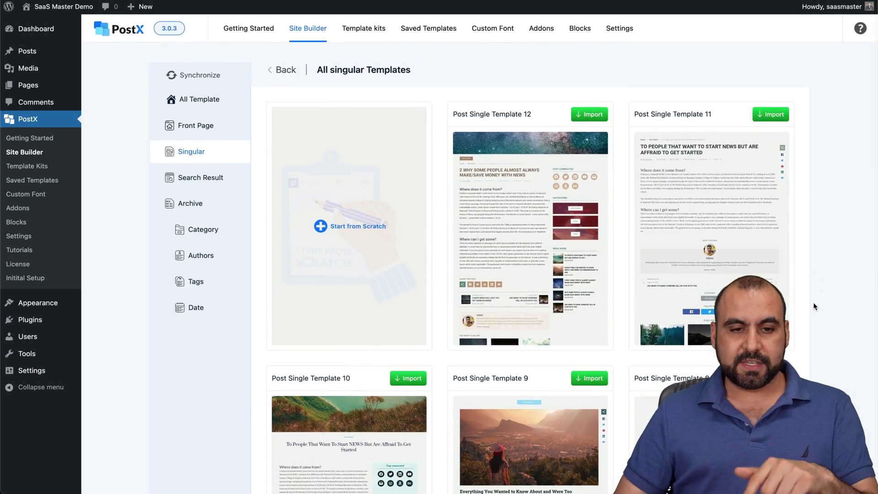
Look at the Site Builder's search result and archive templates, and show the list of category templates.
click(229, 179)
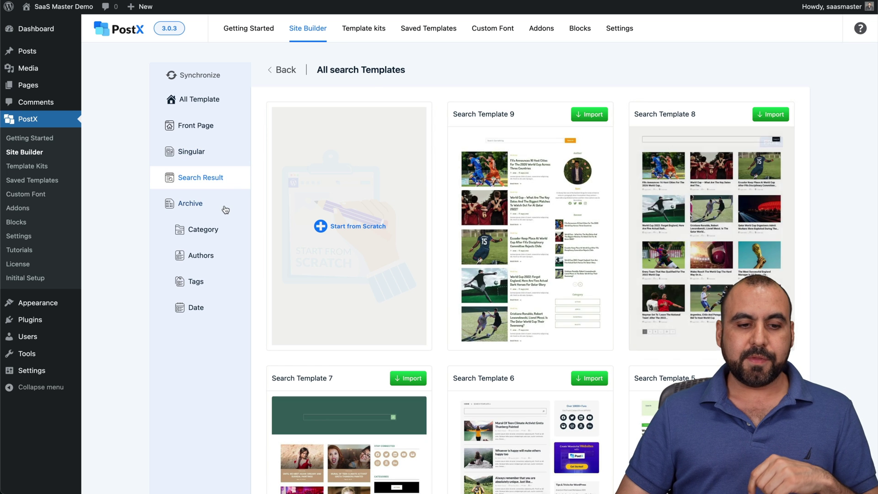
click(219, 207)
click(213, 237)
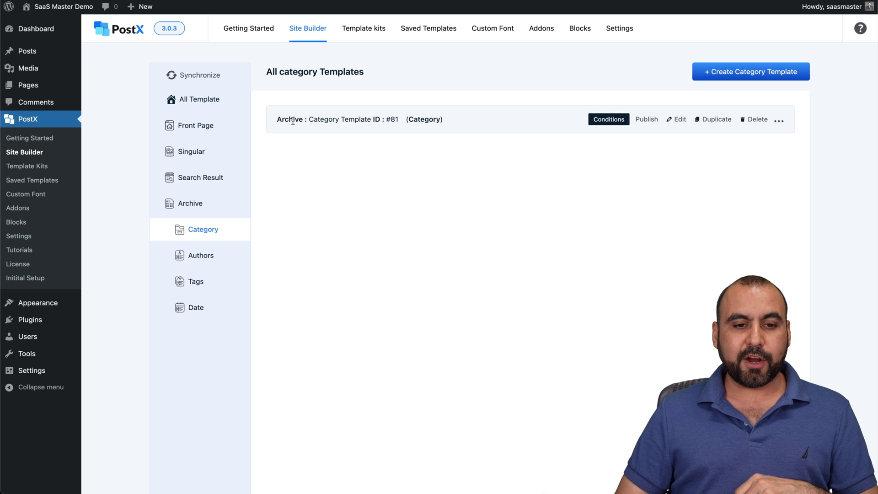
Open the existing category template for editing and review its post slider and post list layout.
click(678, 120)
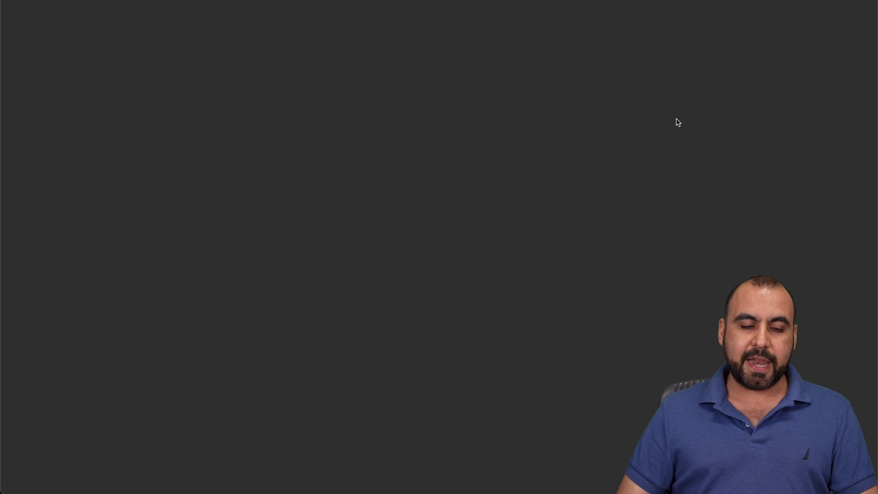
scroll(617, 188, down, 8)
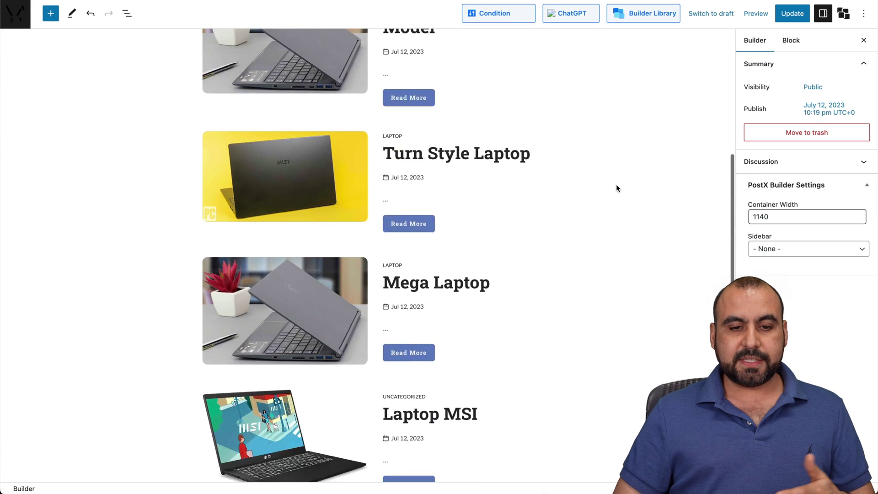
scroll(616, 188, up, 8)
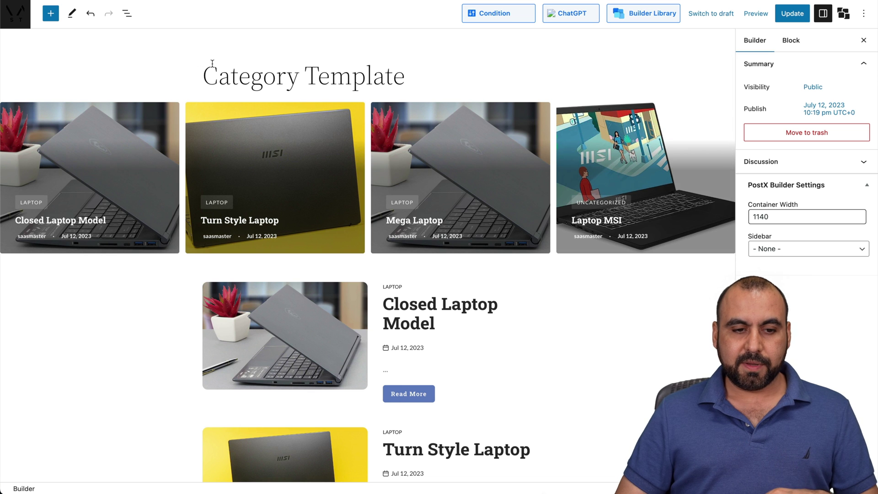
scroll(397, 252, down, 12)
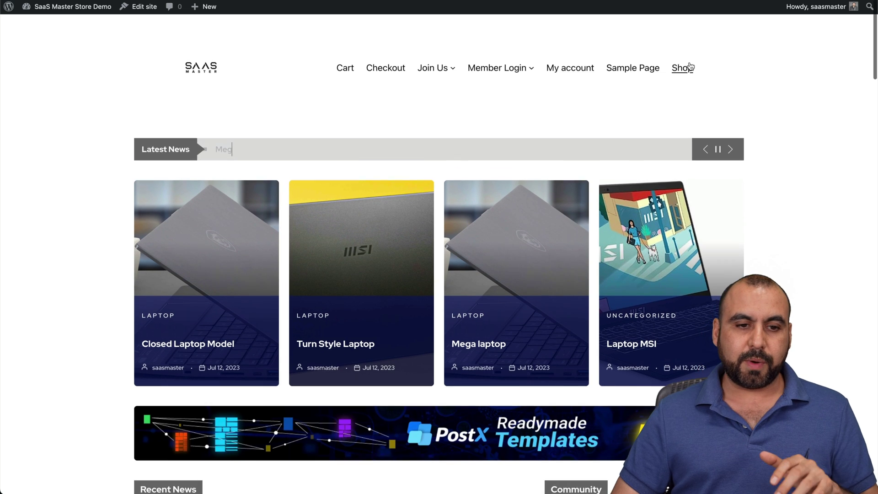
Find the Categories list on the live front page and view the Laptop category's archive page.
scroll(688, 67, down, 7)
scroll(690, 62, down, 7)
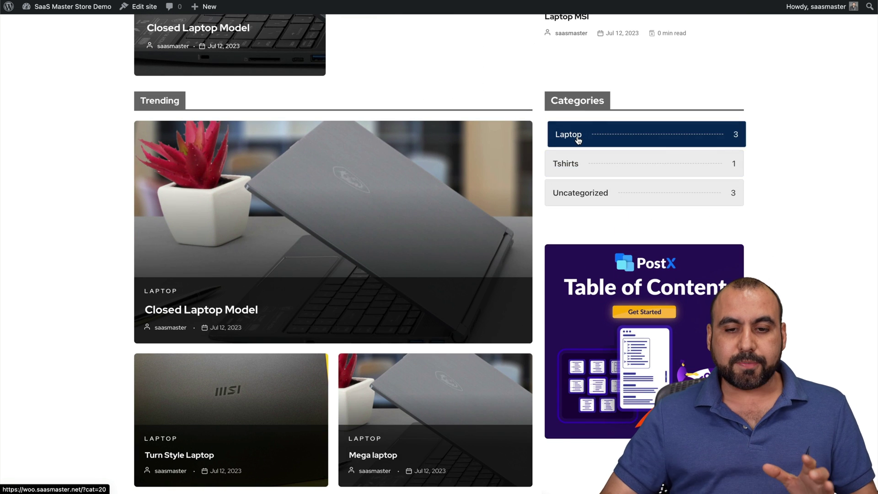
click(578, 140)
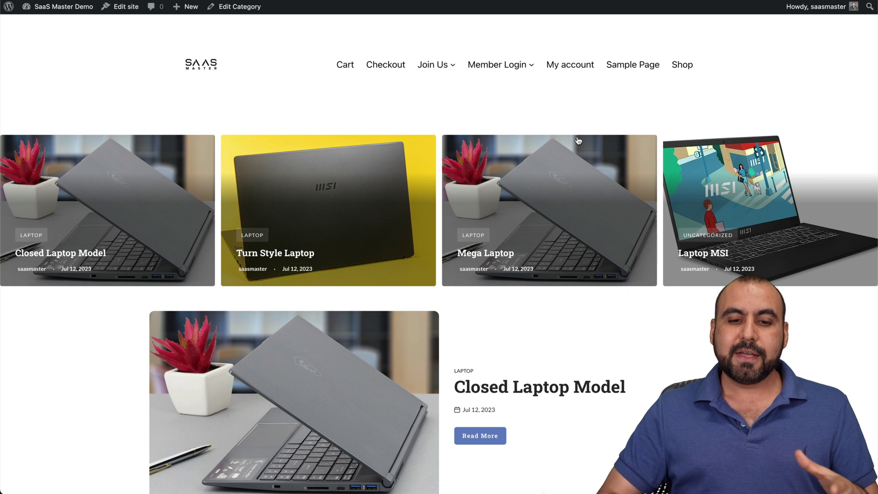
scroll(578, 140, down, 10)
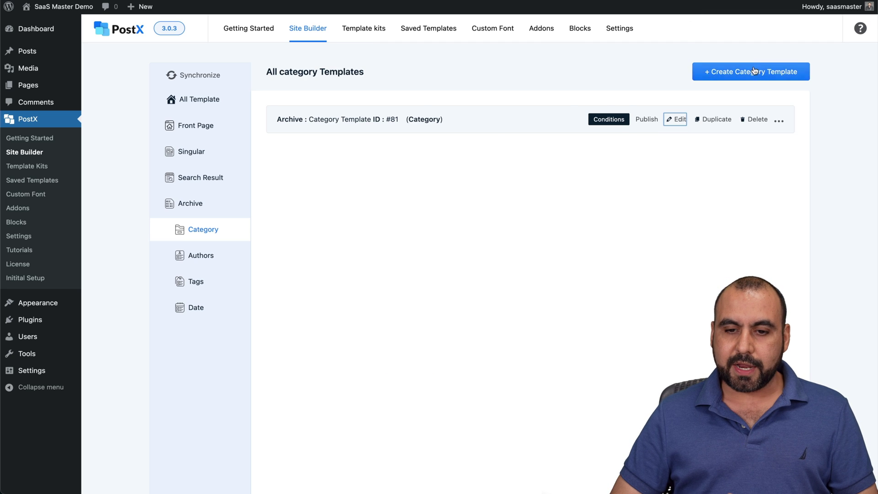
Browse the premade designs for a new category template, and show the premade author templates.
click(754, 71)
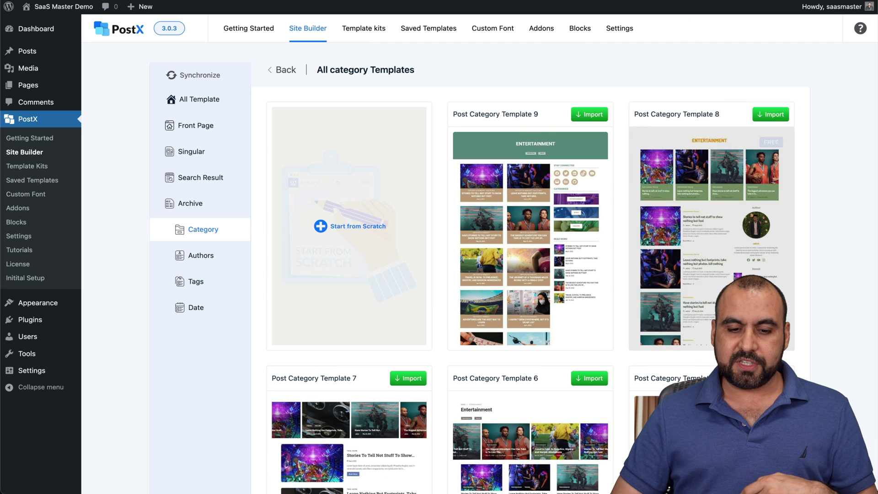
scroll(681, 314, down, 10)
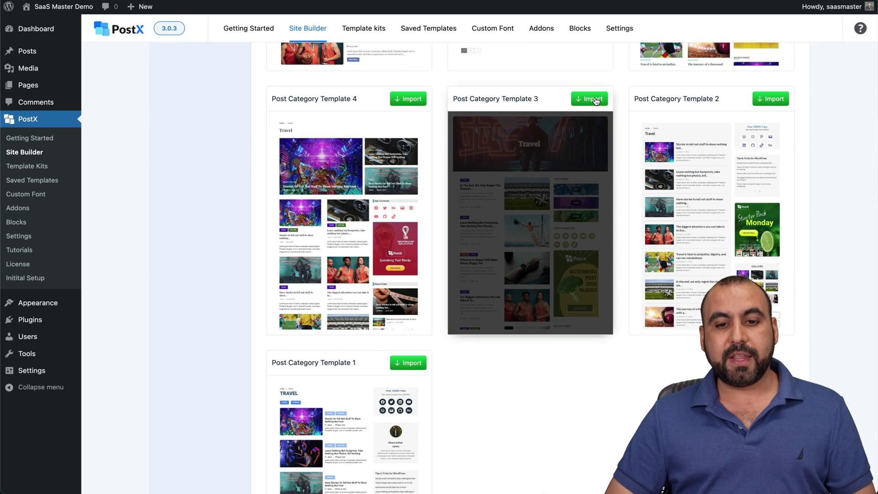
scroll(595, 101, up, 10)
scroll(595, 101, up, 1)
click(221, 254)
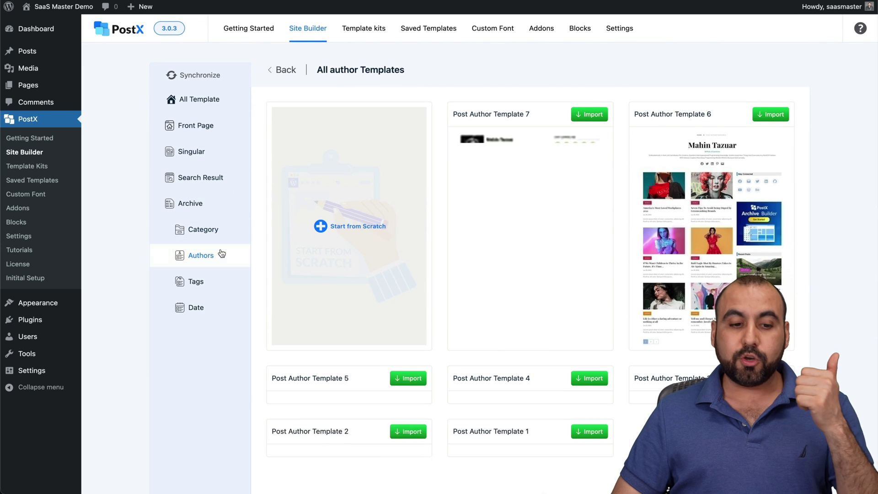
Show the premade post tag templates and the premade date templates in the Site Builder.
click(214, 286)
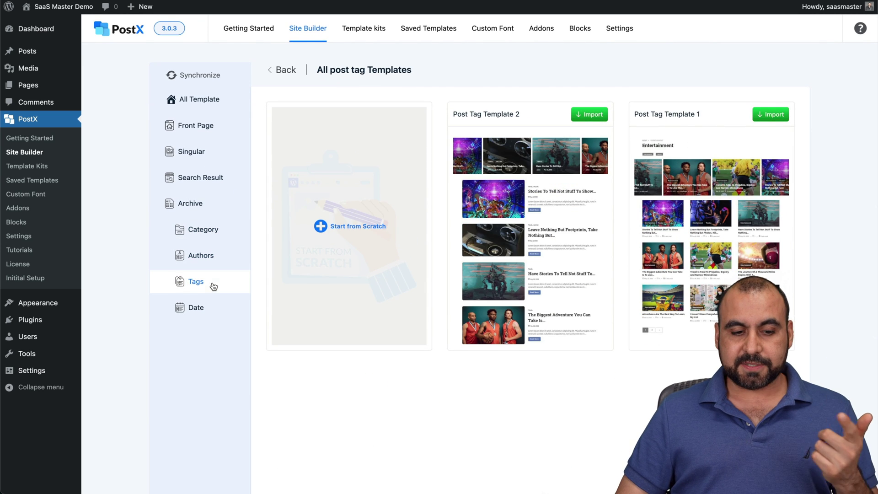
click(200, 315)
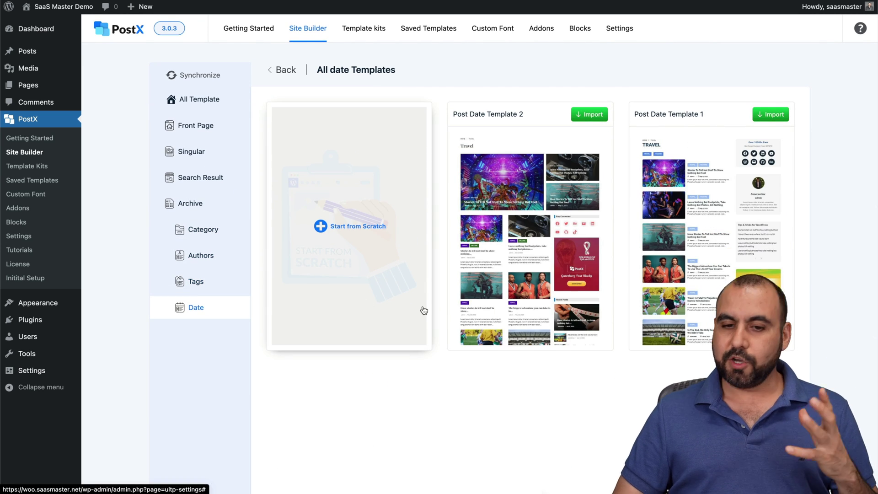
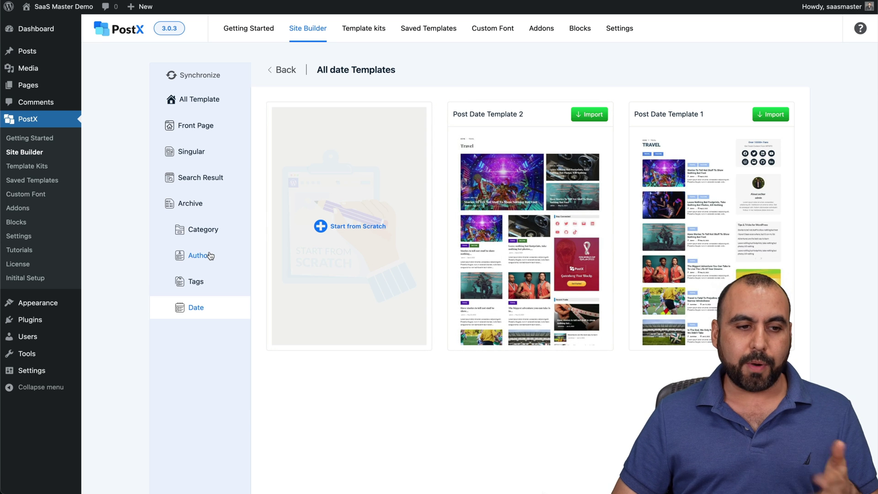
Open the Laptop MSI post for editing from the list of all posts.
click(27, 51)
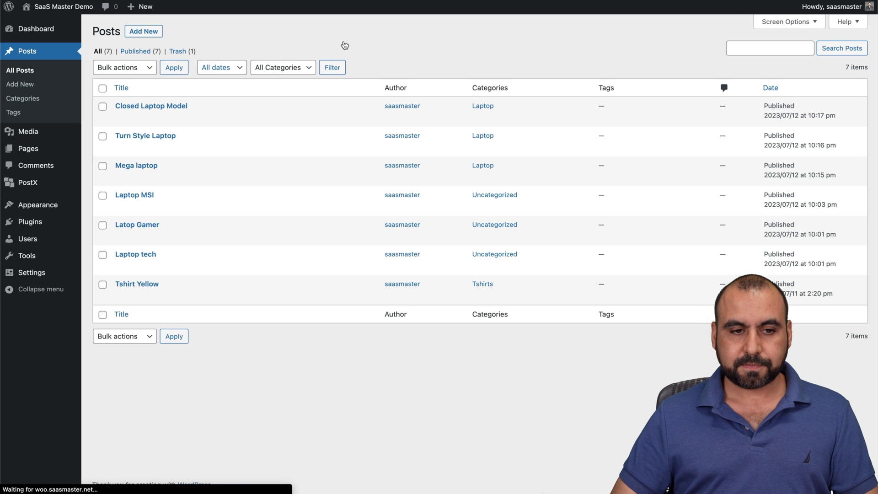
click(144, 31)
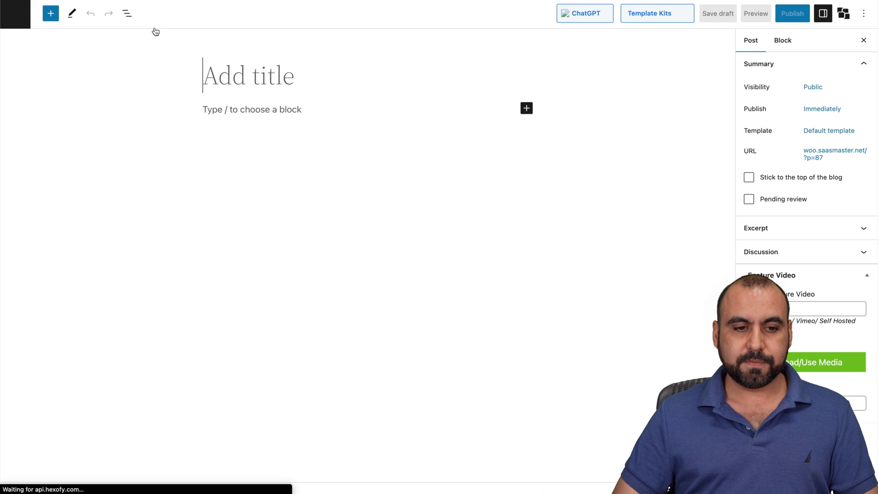
key(alt+Left)
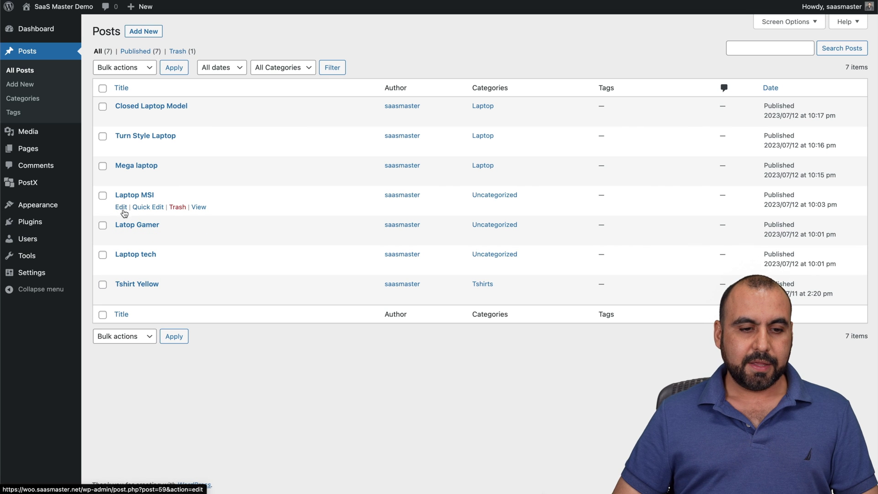
click(123, 208)
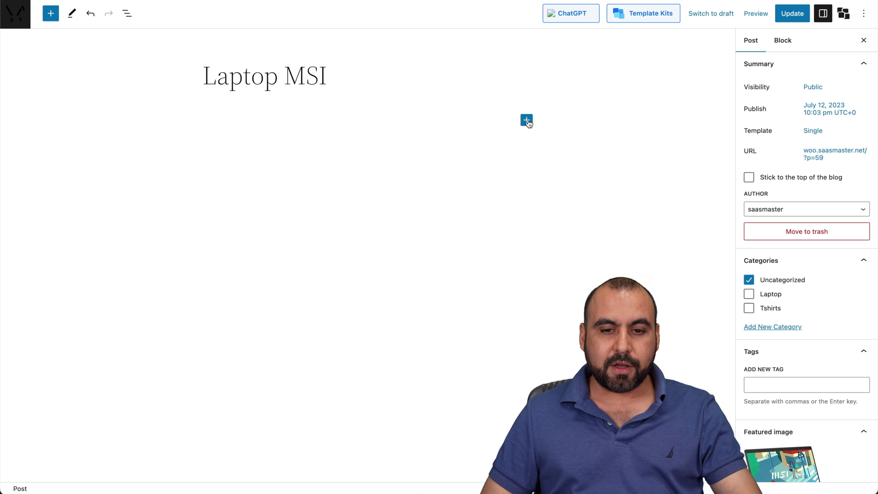
Browse all available blocks and insert a Post Slider #2 block into the Laptop MSI post.
click(527, 121)
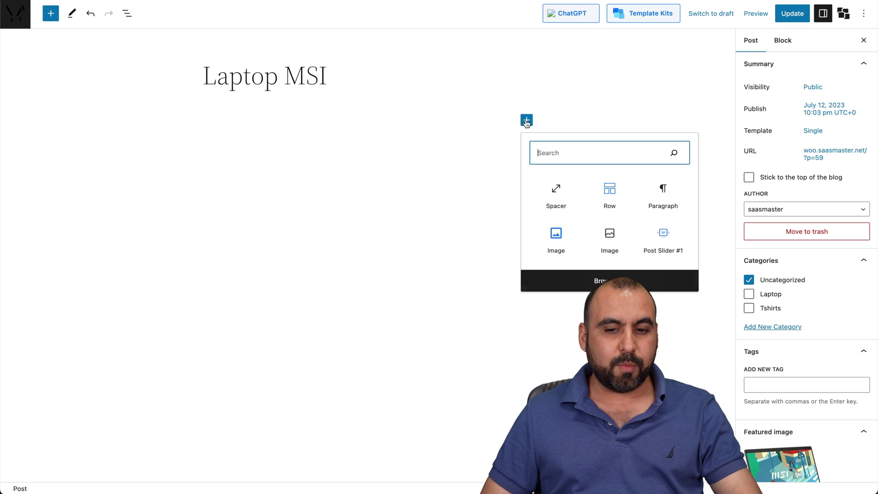
click(599, 280)
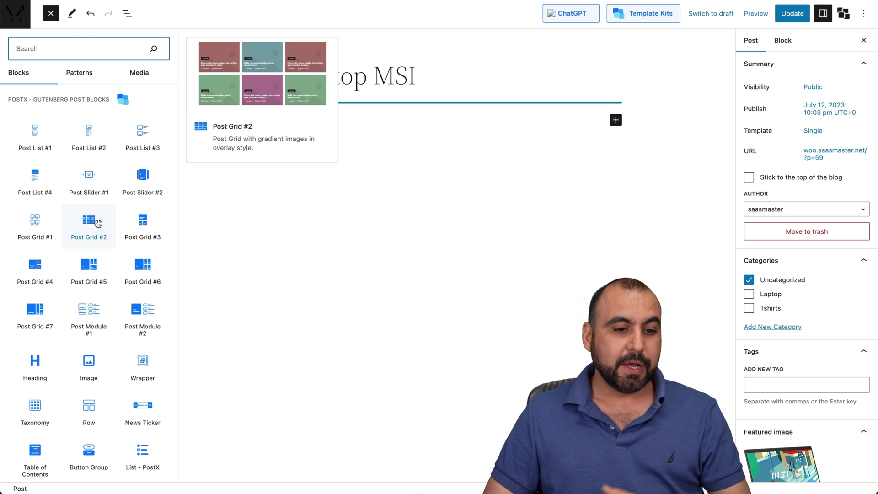
click(146, 173)
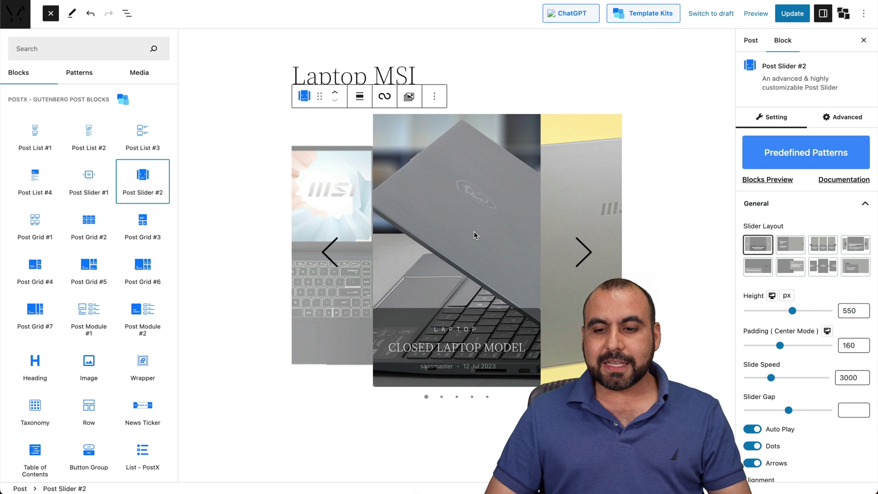
Page back and forth through the post slider's slides to check how the posts are displayed.
click(581, 252)
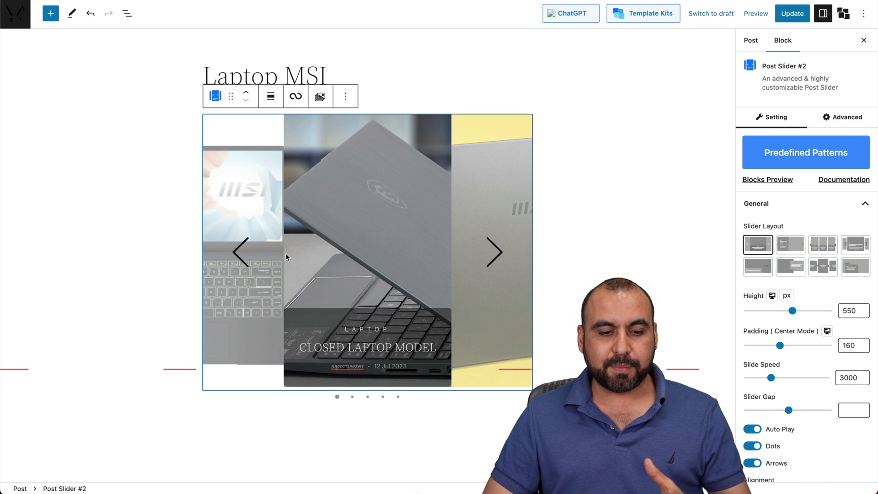
click(238, 256)
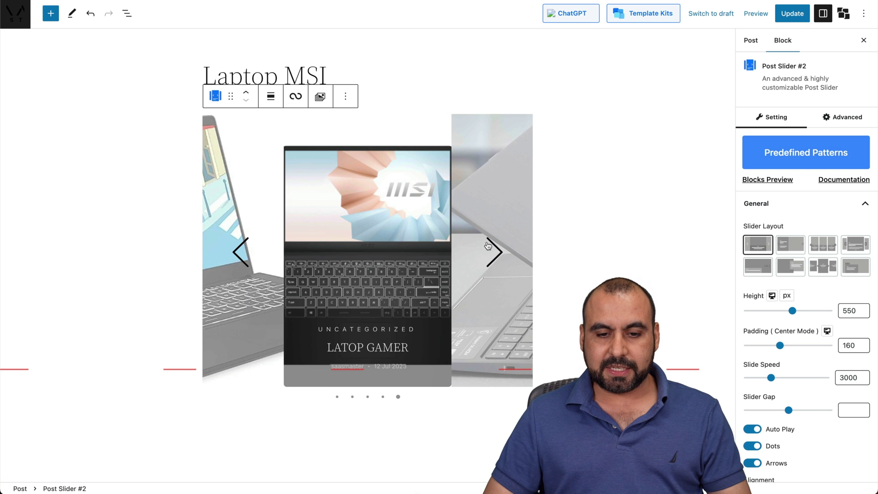
click(488, 246)
click(488, 245)
click(488, 246)
click(488, 246)
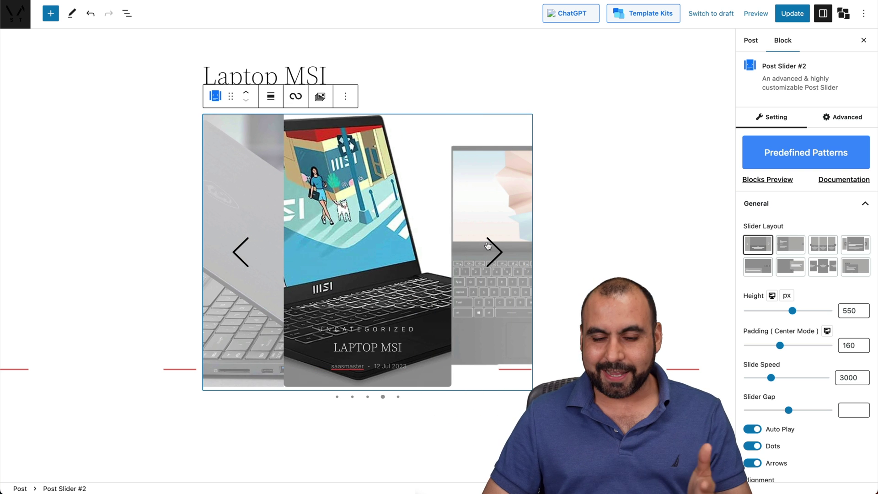
Import the predefined pattern Blog Post Slider #2-Style 7 for the post slider.
click(807, 157)
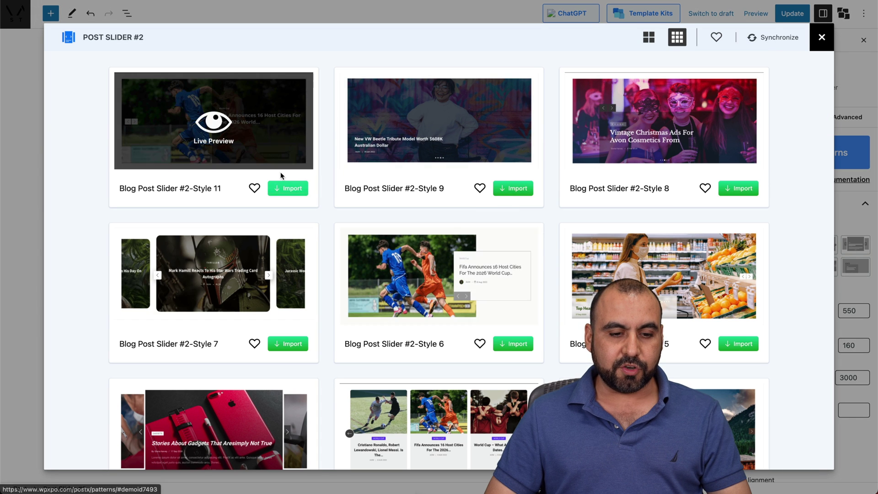
click(284, 345)
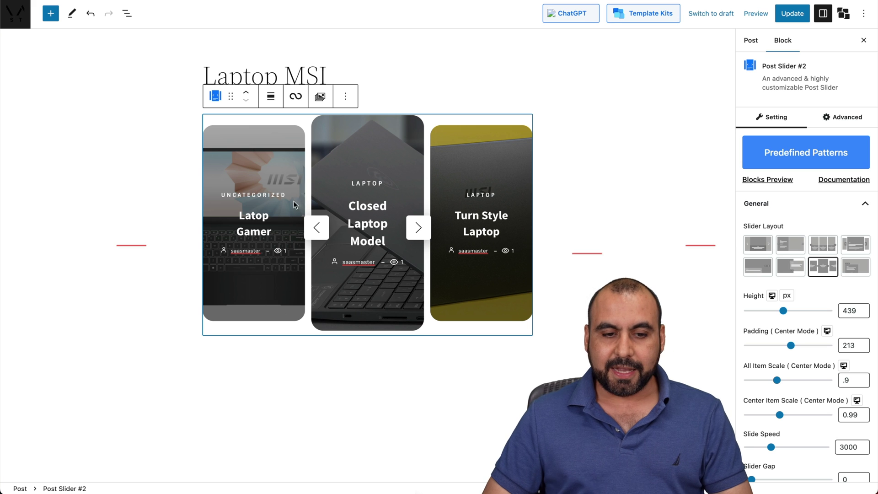
Try other slider layouts for the post slider and return to the layout of the imported pattern.
click(817, 242)
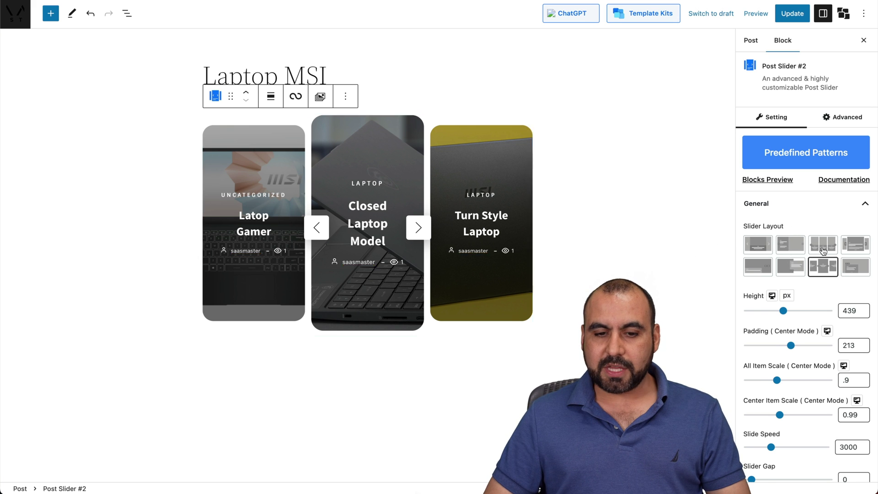
click(791, 246)
click(792, 270)
click(821, 270)
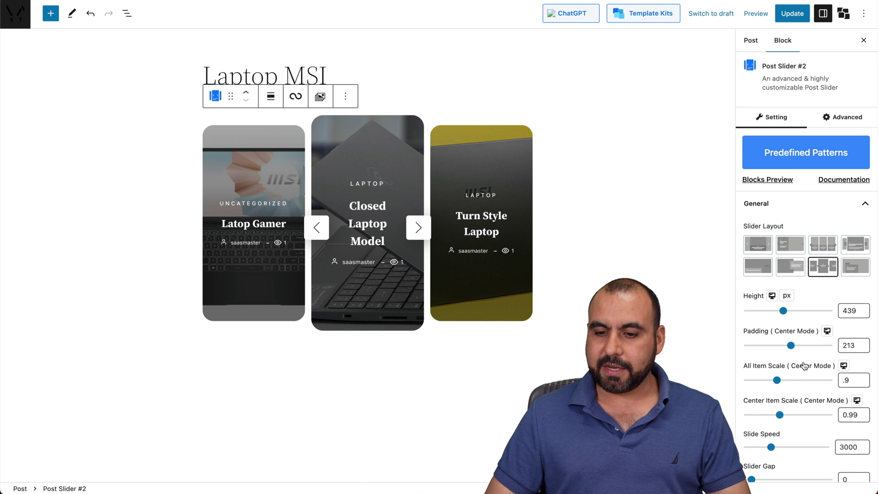
Turn off the Meta and Taxonomy / Category elements of the post slider.
scroll(804, 365, down, 4)
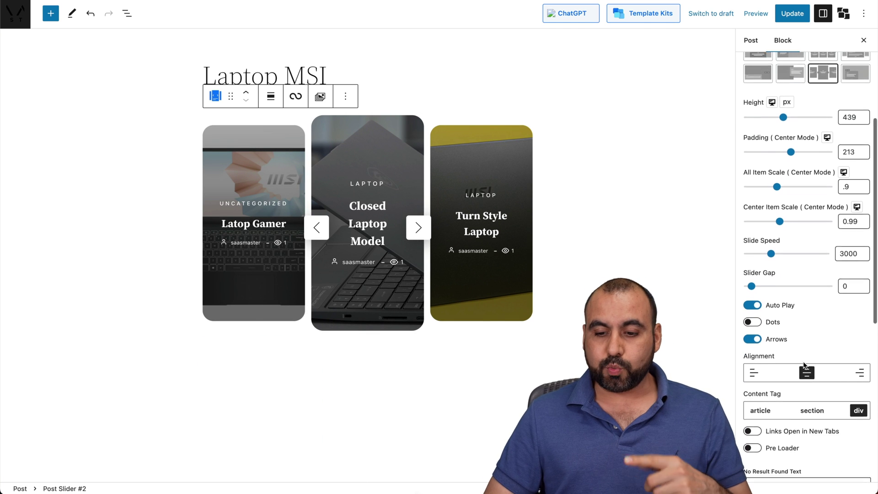
scroll(803, 361, down, 6)
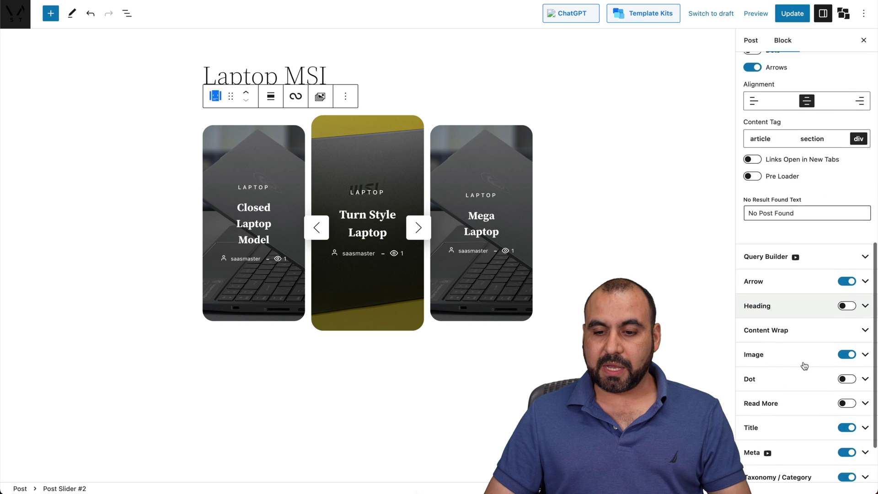
scroll(804, 365, down, 2)
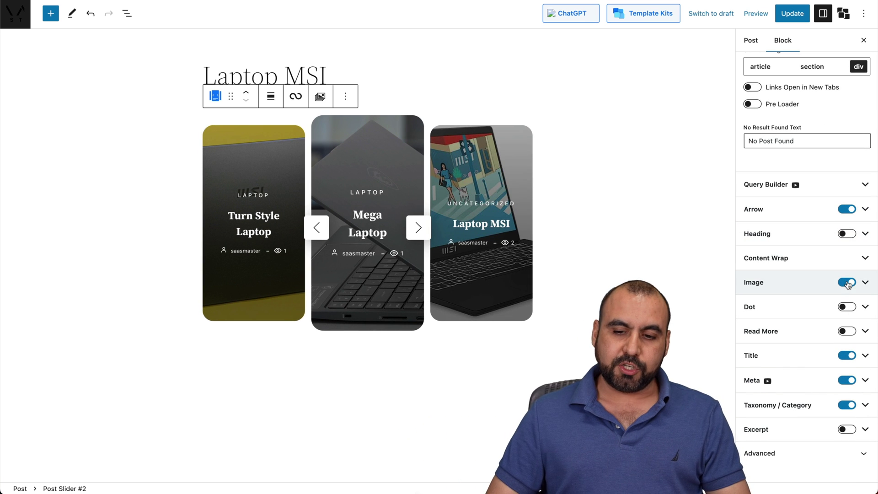
click(847, 382)
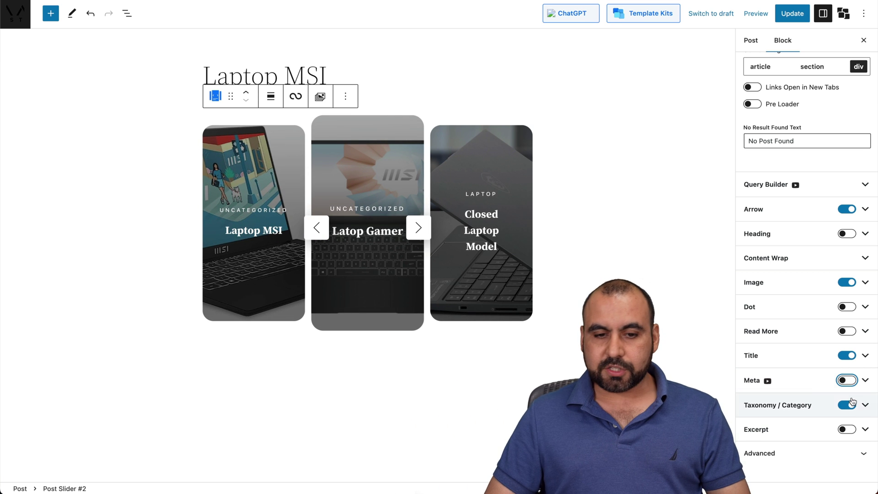
click(845, 405)
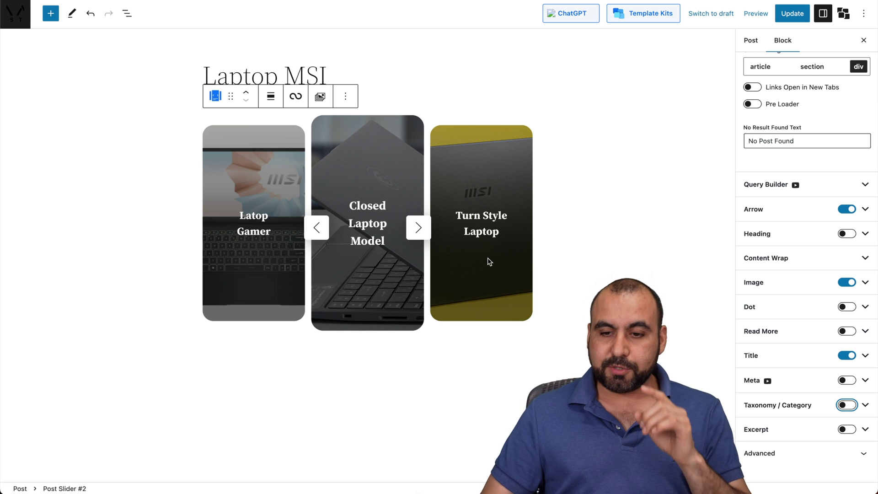
Look at the post slider's additional CSS class option and return to its general settings.
click(784, 454)
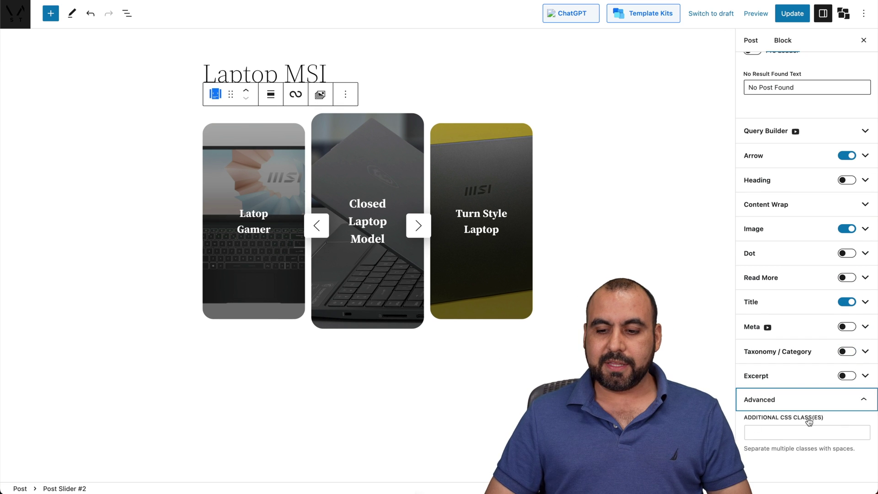
scroll(792, 425, up, 5)
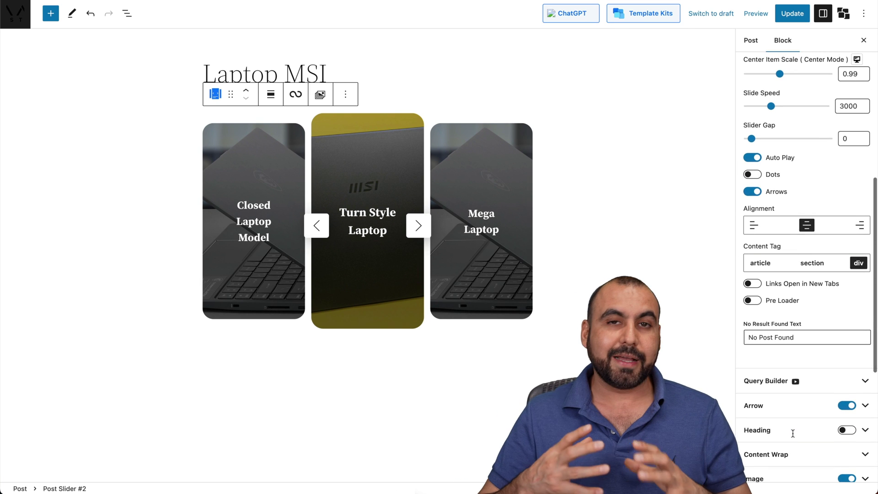
scroll(765, 318, up, 8)
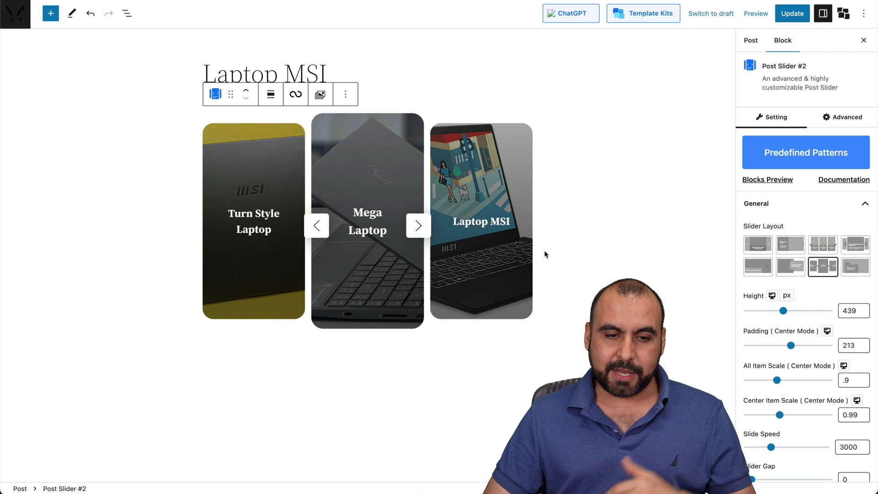
Insert a Button Group block below the slider and import the predefined pattern with Videos, Get Basic and Get Pro buttons.
click(50, 13)
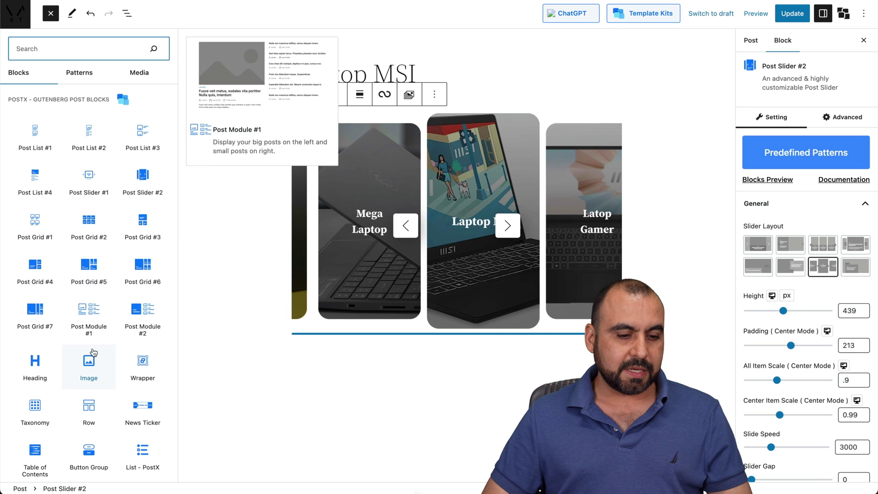
scroll(142, 361, down, 3)
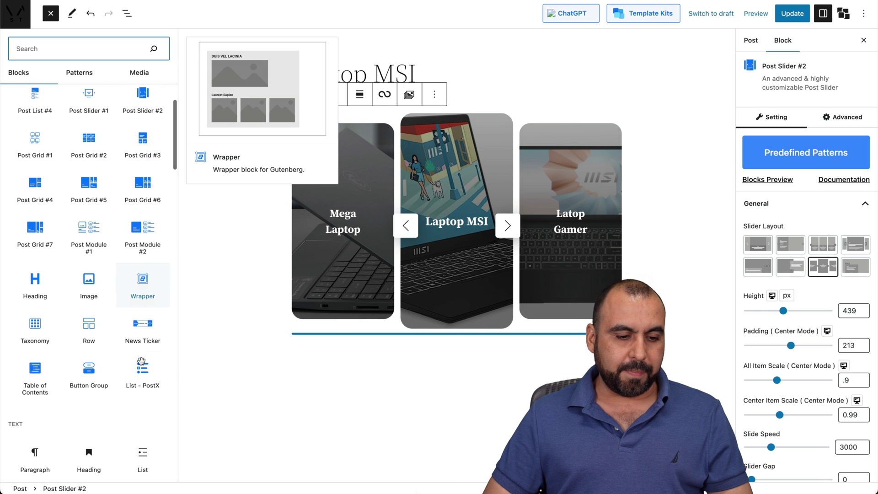
click(92, 373)
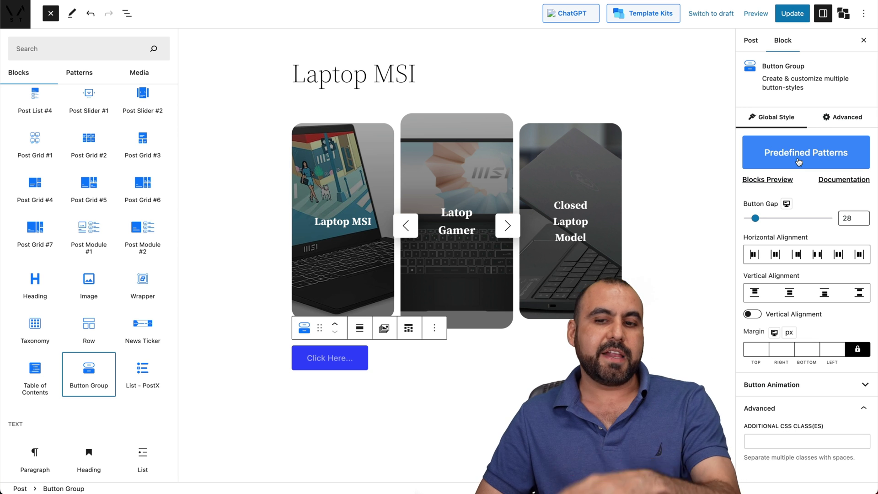
click(818, 161)
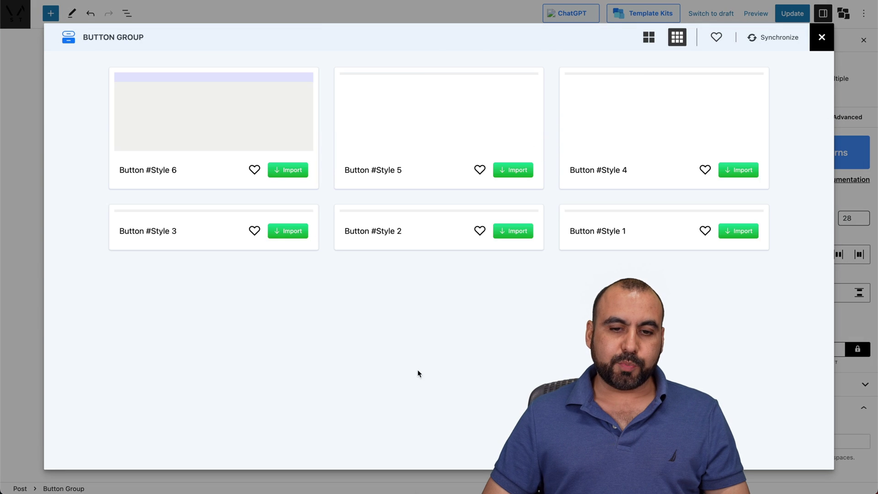
mouse_move(192, 269)
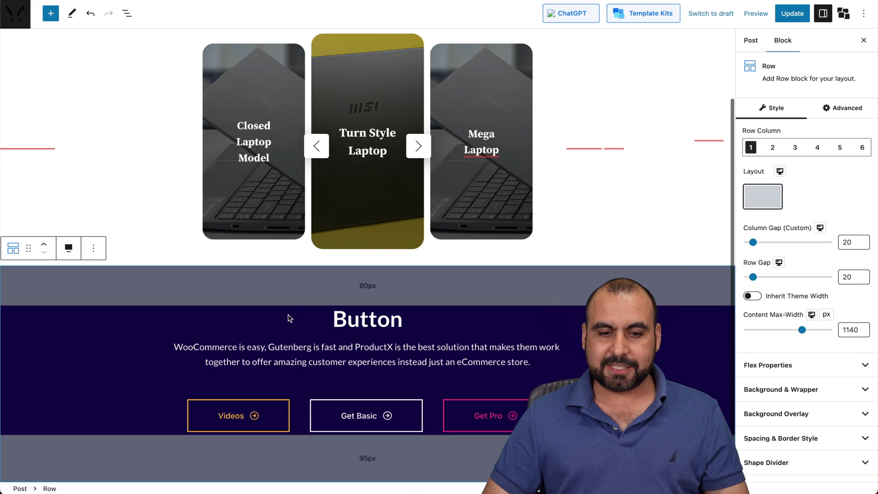
scroll(777, 165, down, 2)
scroll(780, 158, up, 2)
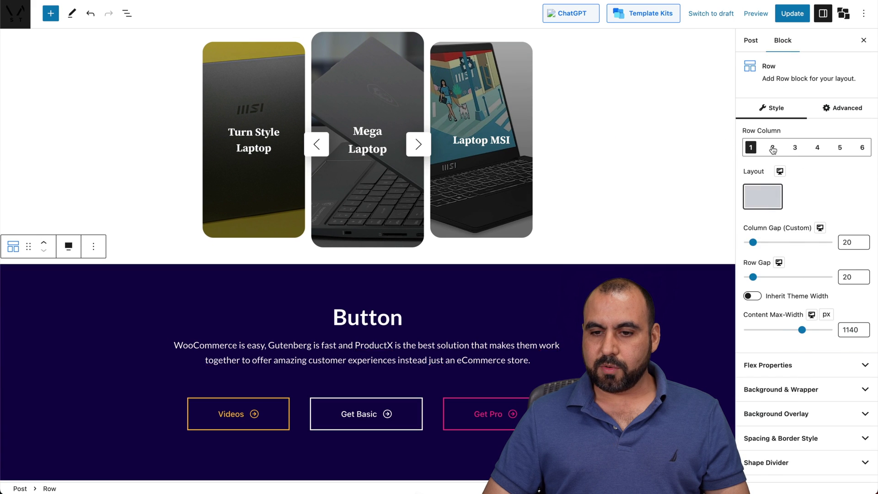
Try a three-column layout for the button row and restore the single column.
click(774, 147)
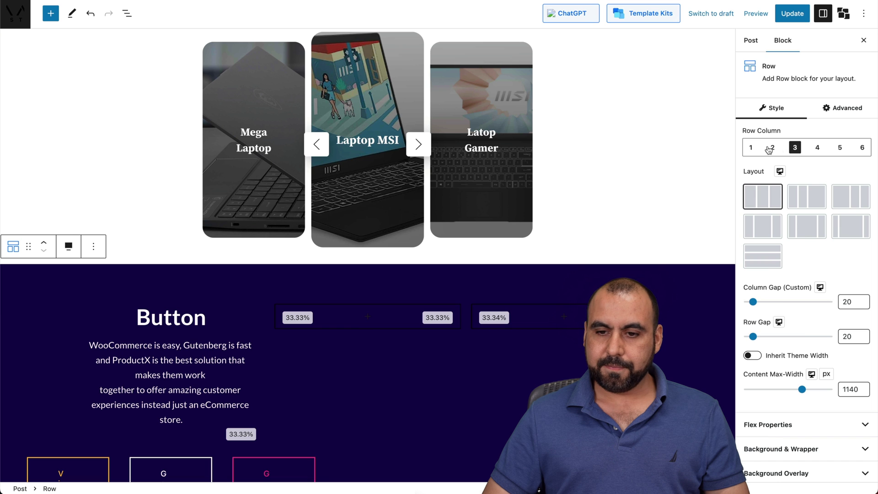
click(752, 147)
Review the button row's style settings, including its flex properties for reverse order and vertical alignment.
scroll(754, 182, down, 3)
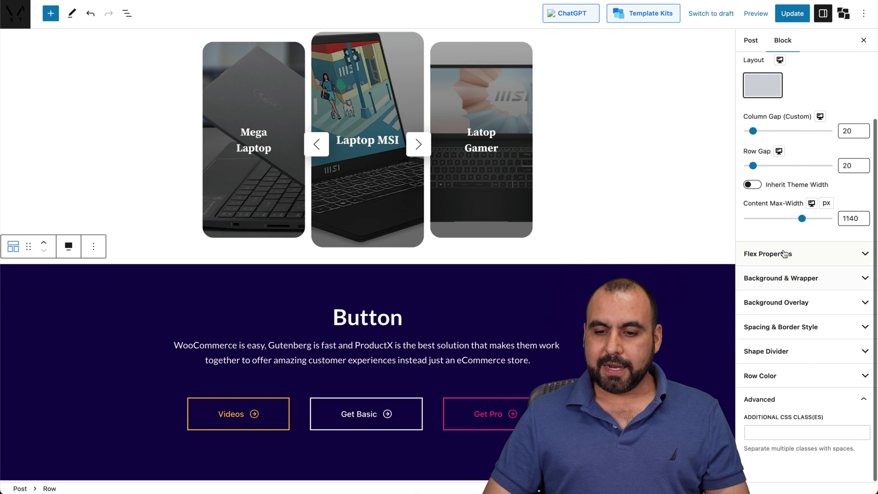
click(795, 255)
scroll(818, 282, down, 2)
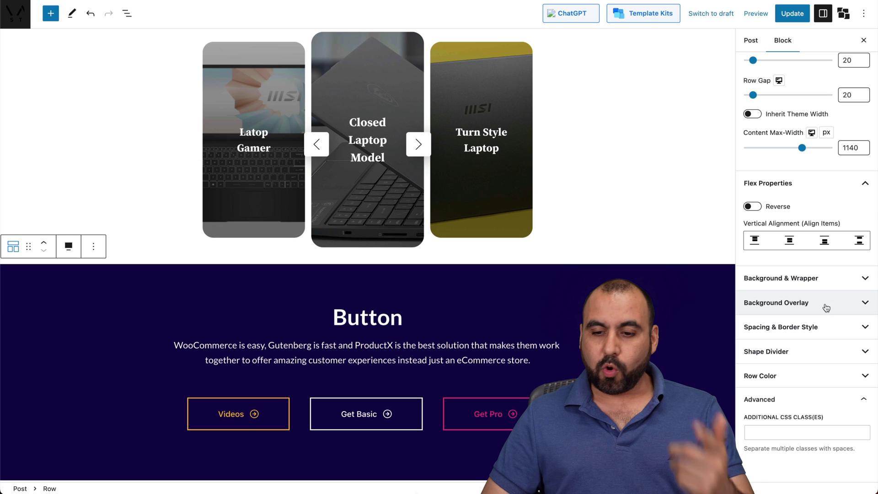
scroll(808, 357, up, 5)
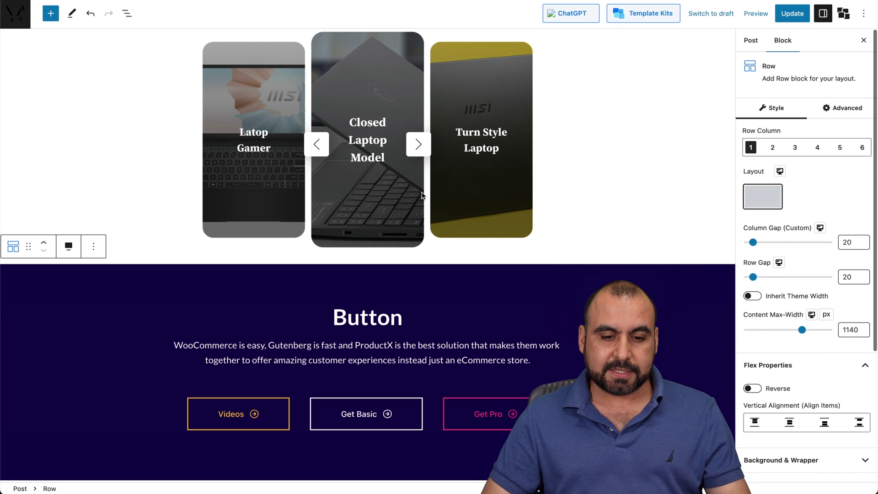
Browse the block library, from the PostX Gutenberg post blocks through the text and media blocks.
scroll(420, 192, up, 2)
click(51, 13)
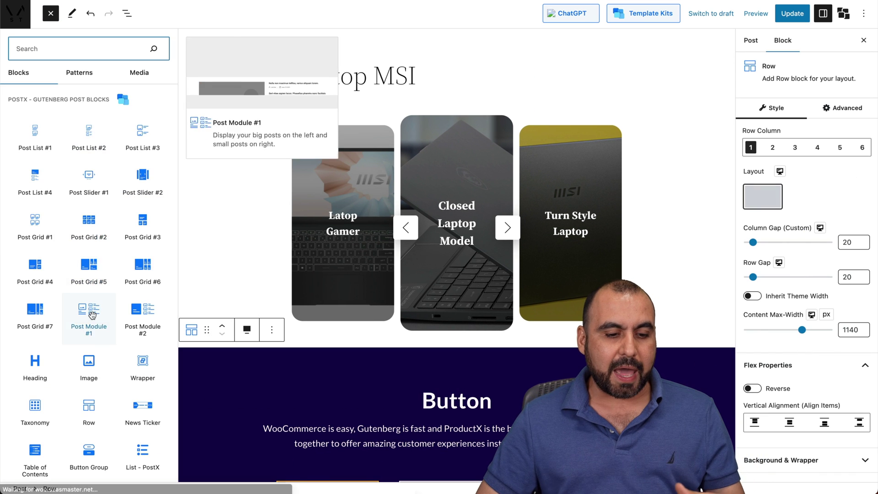
scroll(91, 336, down, 3)
scroll(90, 335, down, 1)
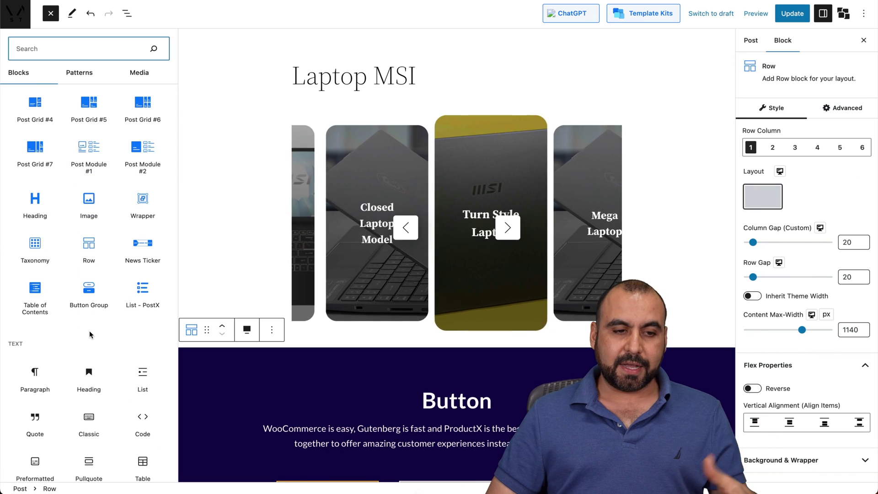
scroll(90, 331, down, 10)
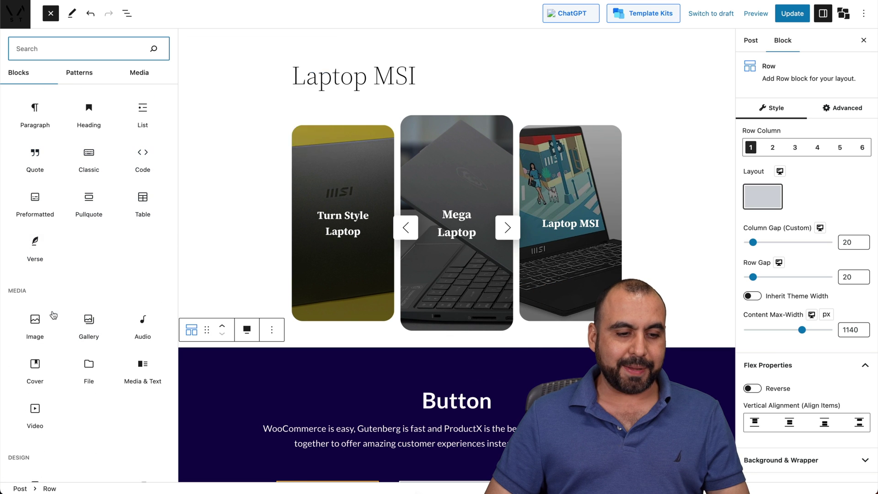
scroll(45, 445, up, 10)
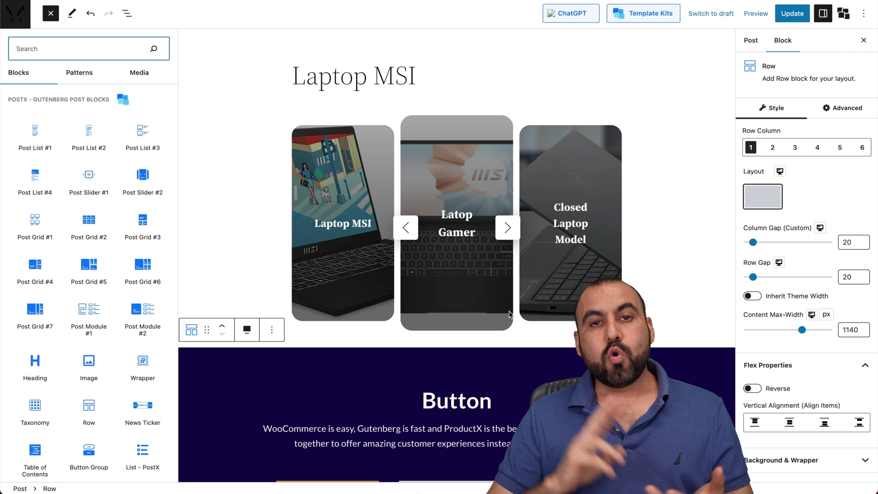
mouse_move(468, 368)
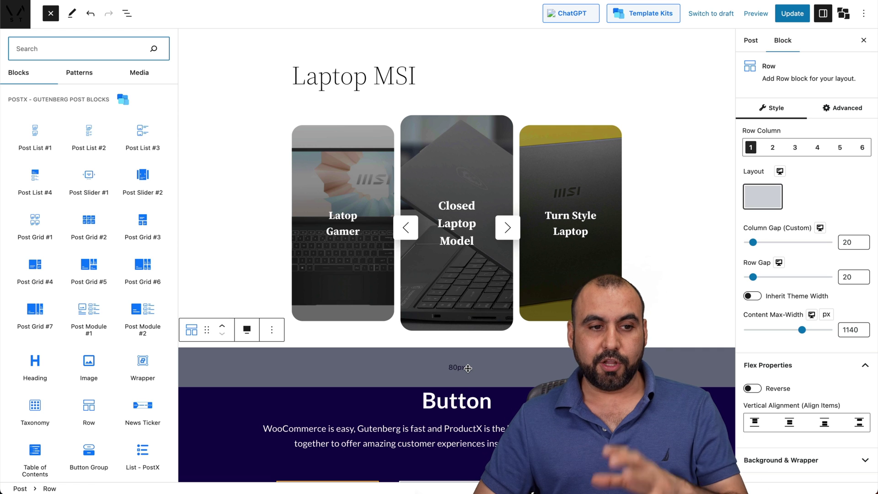
Leave the post editor for the posts list and open the PostX Template Kits page.
click(16, 15)
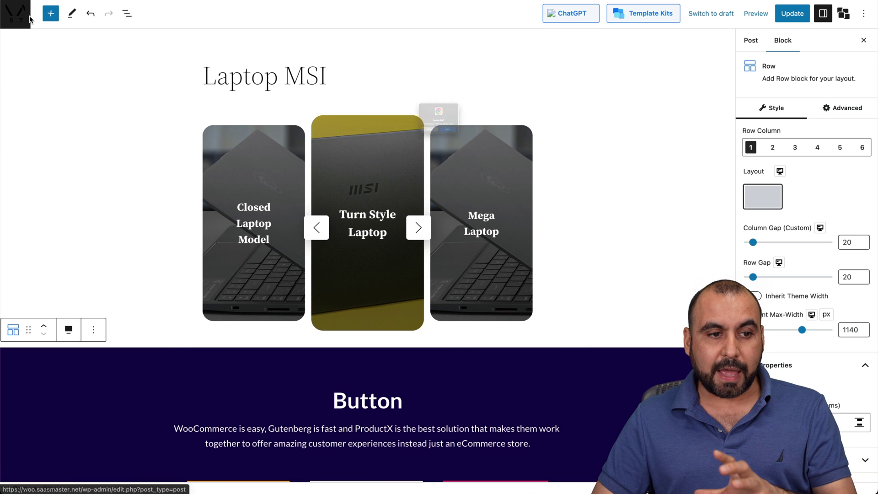
click(465, 155)
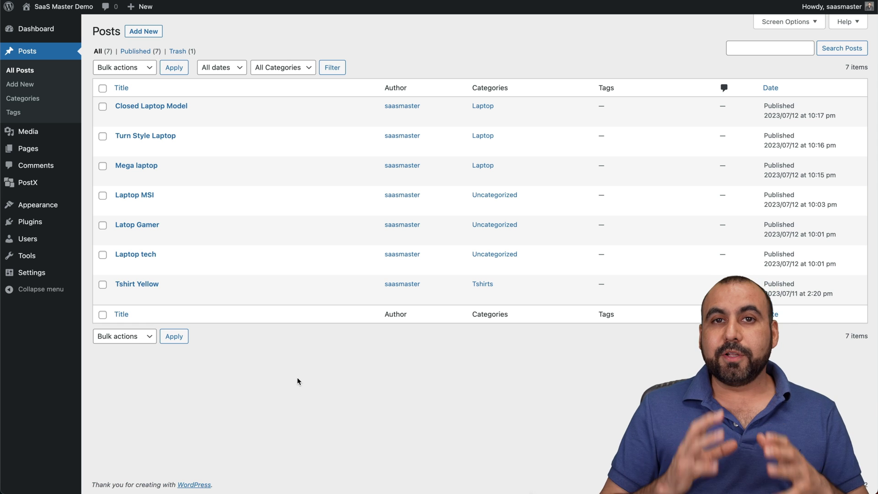
mouse_move(45, 181)
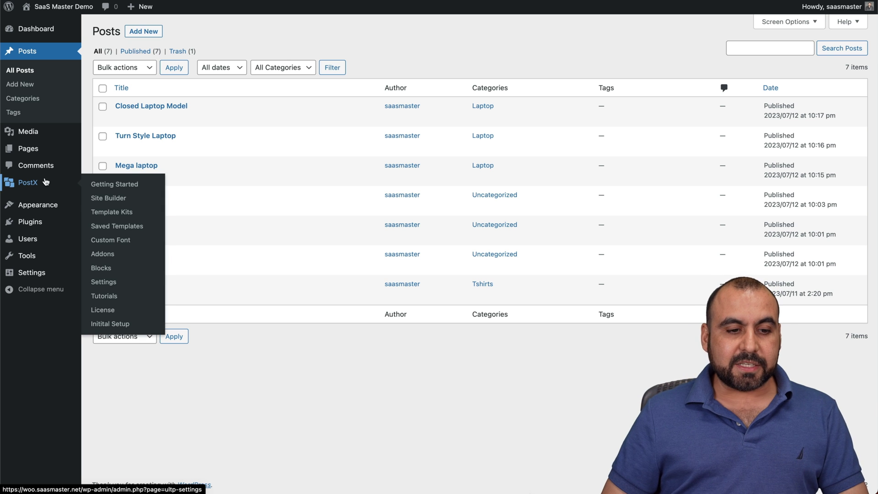
click(132, 215)
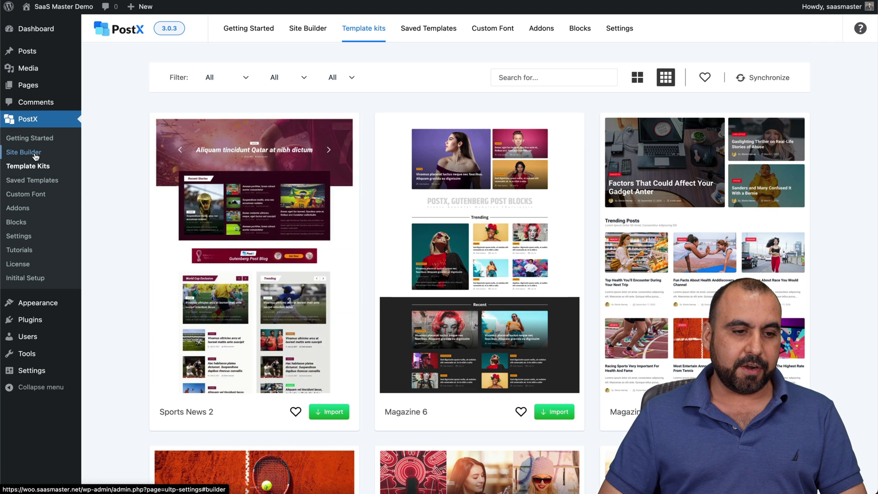
Look through the PostX Saved Templates, Custom Font and Addons pages.
click(40, 182)
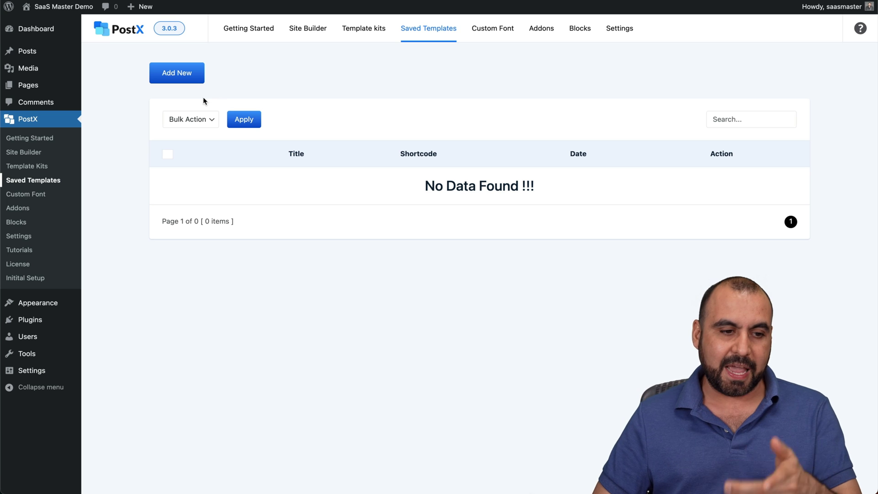
click(508, 29)
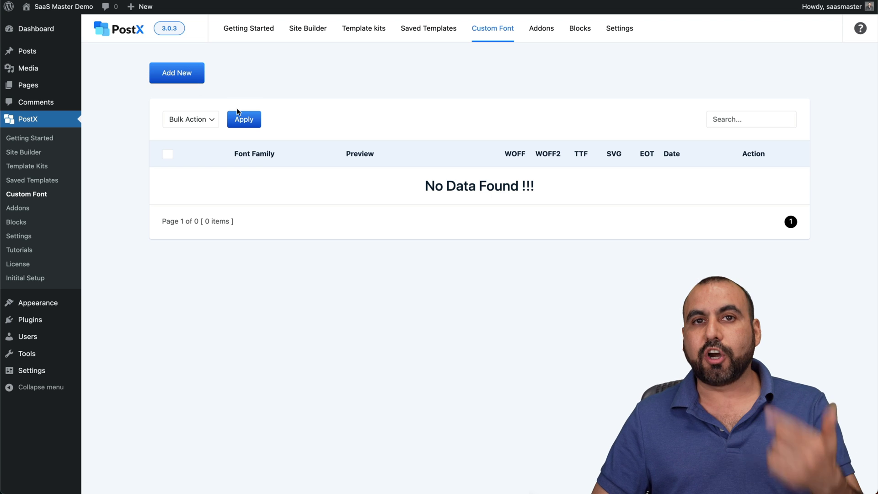
click(542, 30)
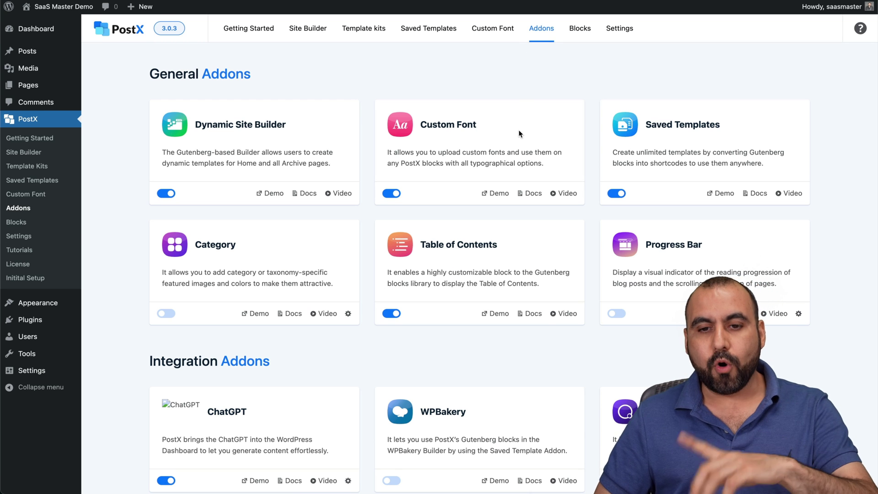
Review the PostX Blocks page with its grid, list, slider and other blocks that can be enabled or disabled.
click(579, 29)
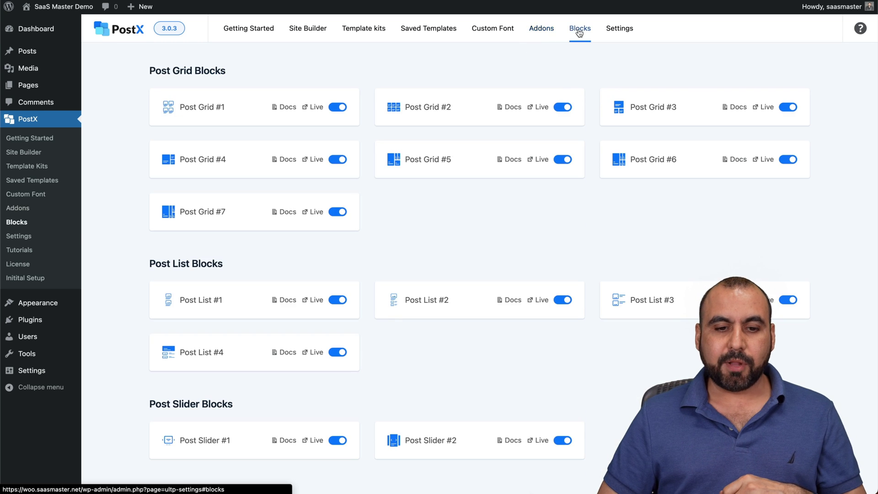
scroll(533, 260, down, 2)
scroll(532, 262, down, 1)
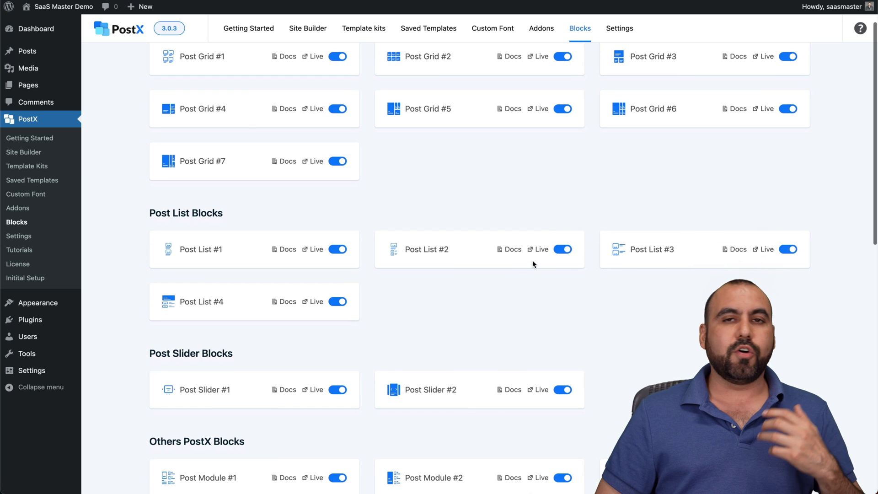
scroll(532, 261, up, 2)
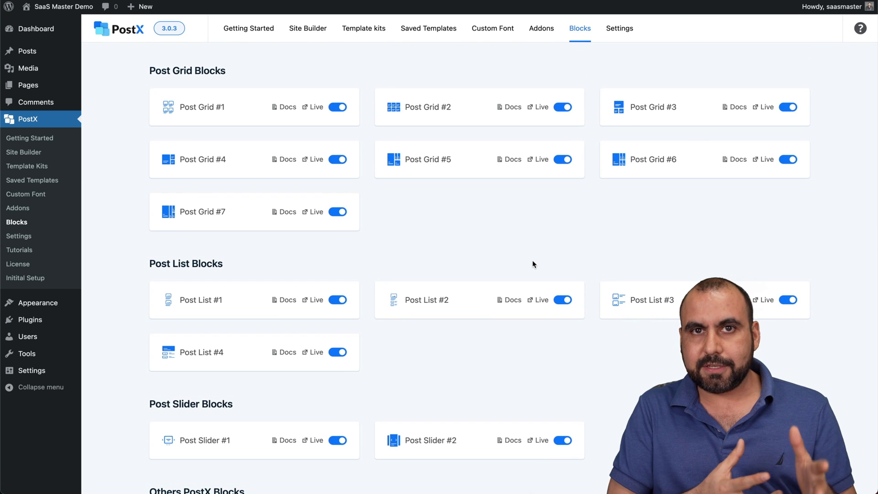
scroll(532, 261, down, 10)
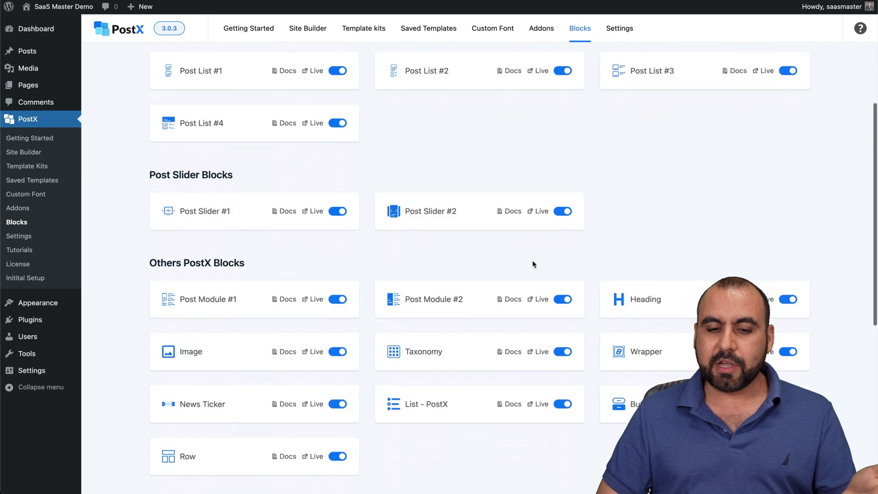
scroll(533, 261, up, 4)
scroll(532, 259, up, 6)
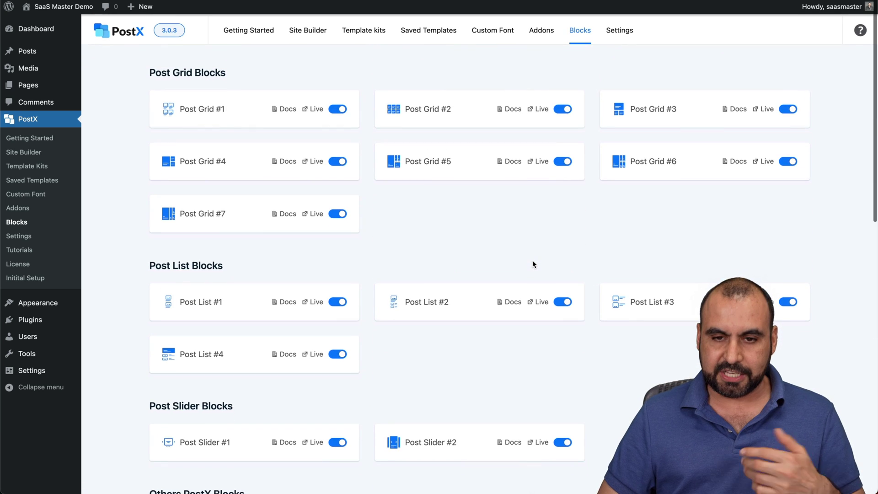
Review the PostX general settings, from the CSS and preloader options to the Google Fonts option.
click(622, 32)
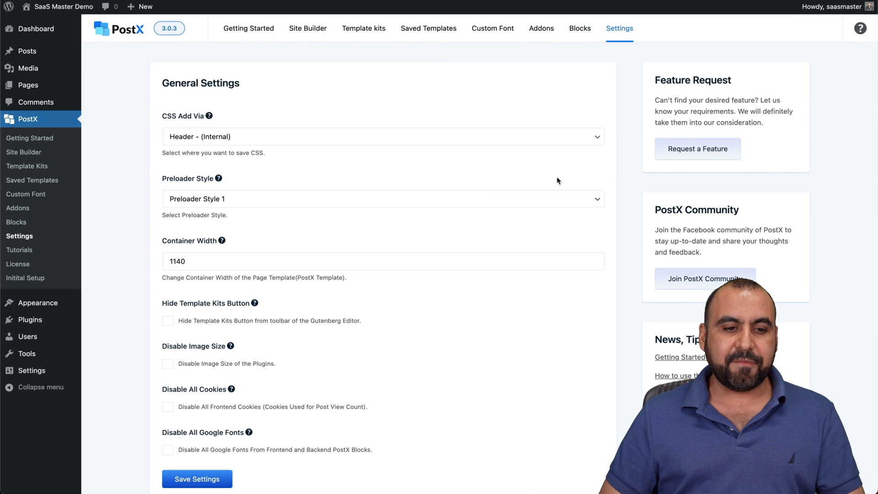
scroll(142, 175, down, 1)
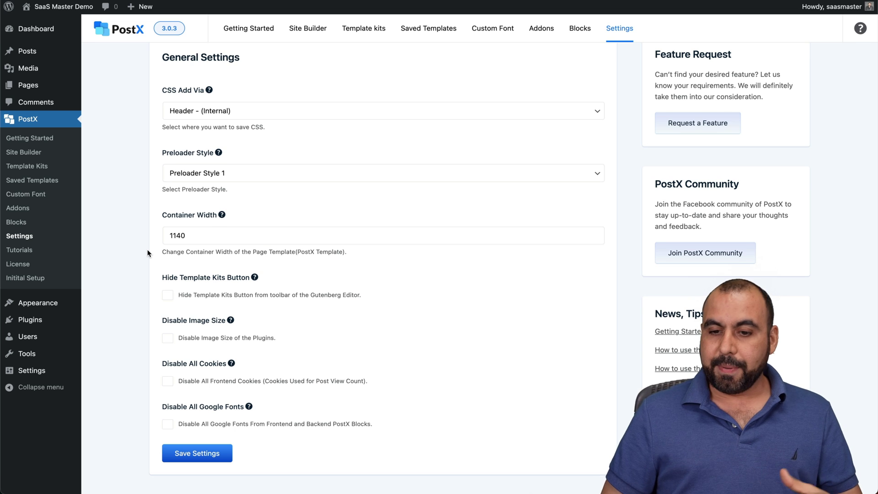
scroll(147, 252, up, 1)
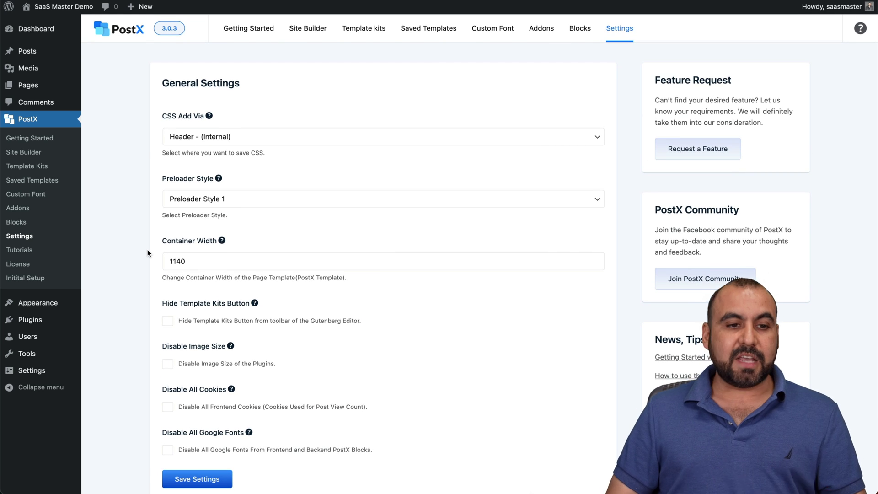